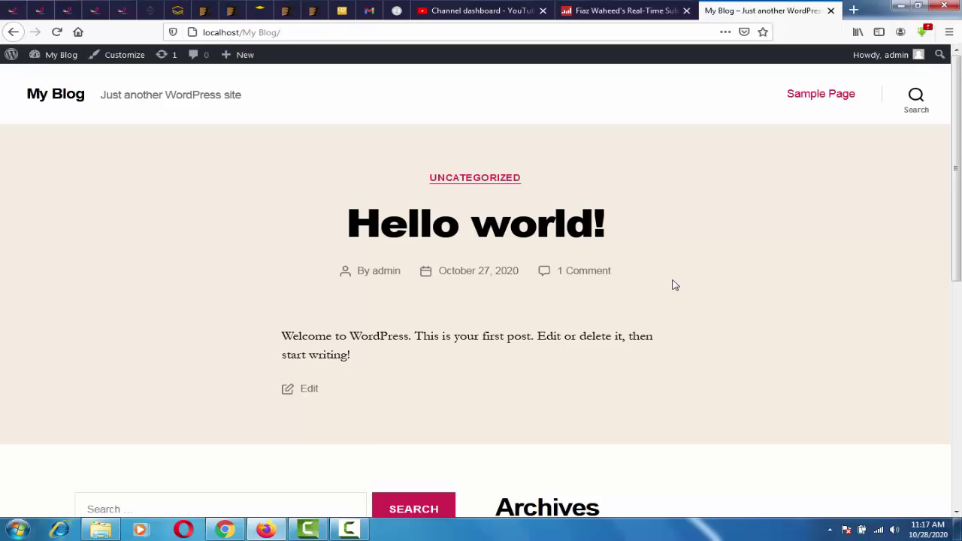
Dismiss the Windows performance prompt by keeping the current color scheme and not showing the message again.
scroll(960, 244, "down", 5)
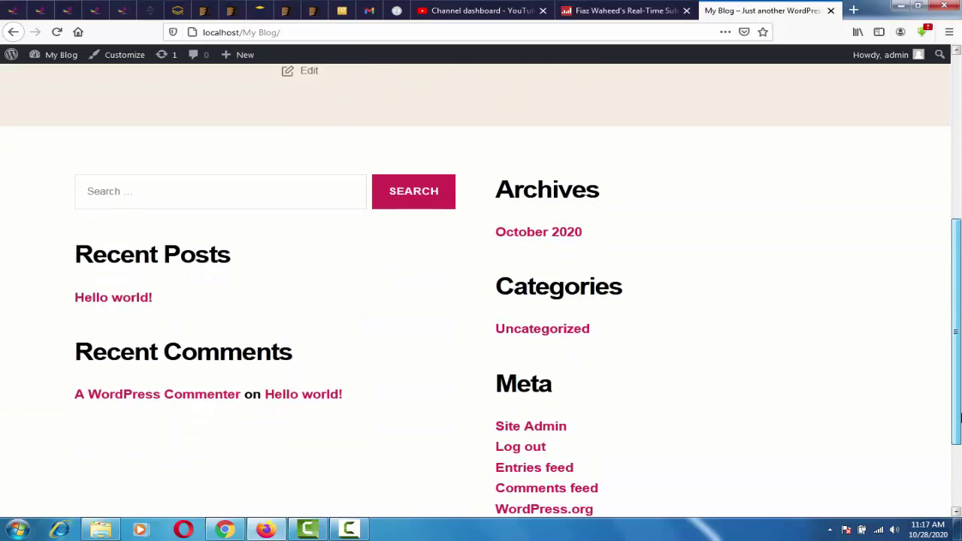
scroll(960, 218, "up", 2)
scroll(960, 218, "up", 3)
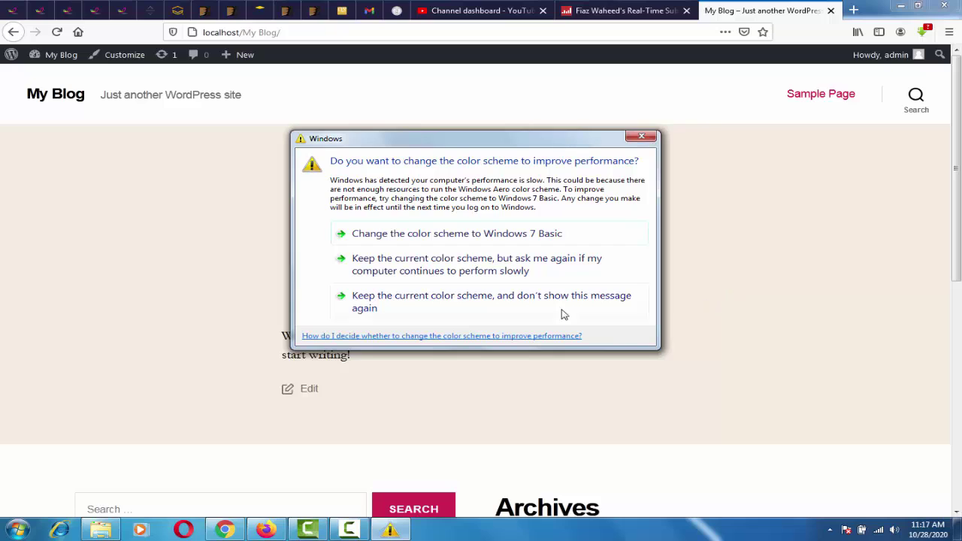
left_click(563, 313)
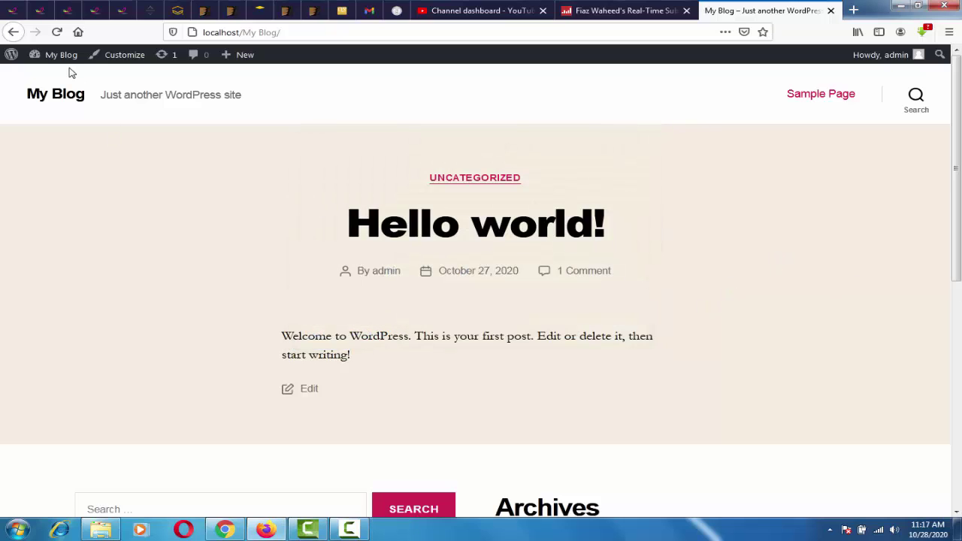
Go from the My Blog front page to the site's WordPress admin dashboard.
mouse_move(62, 62)
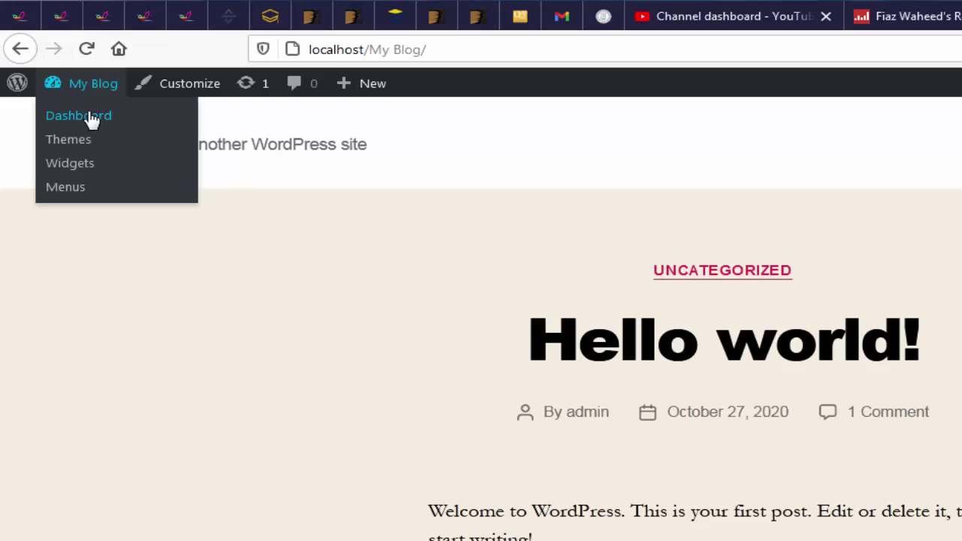
left_click(107, 122)
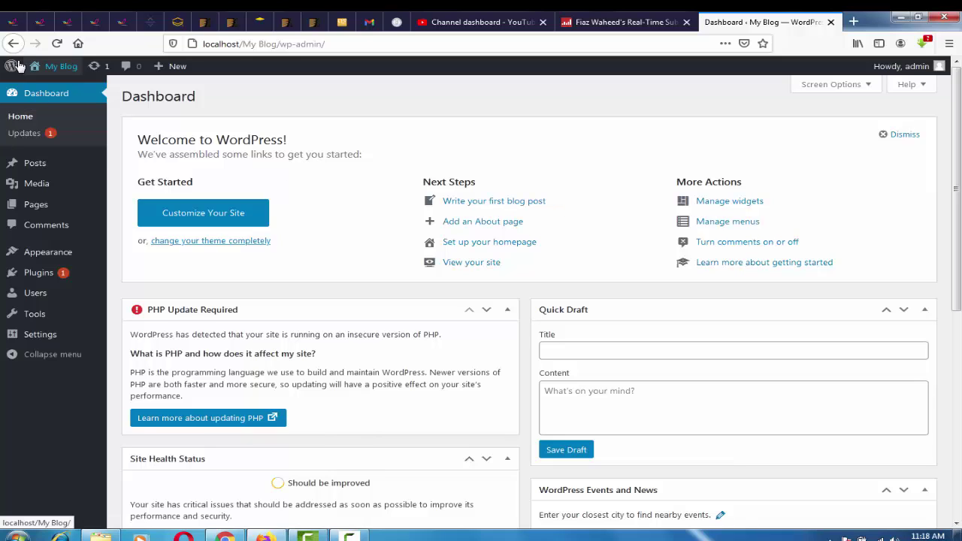
Open the My Blog public site from the dashboard in a new browser tab and look through its home page.
mouse_move(15, 69)
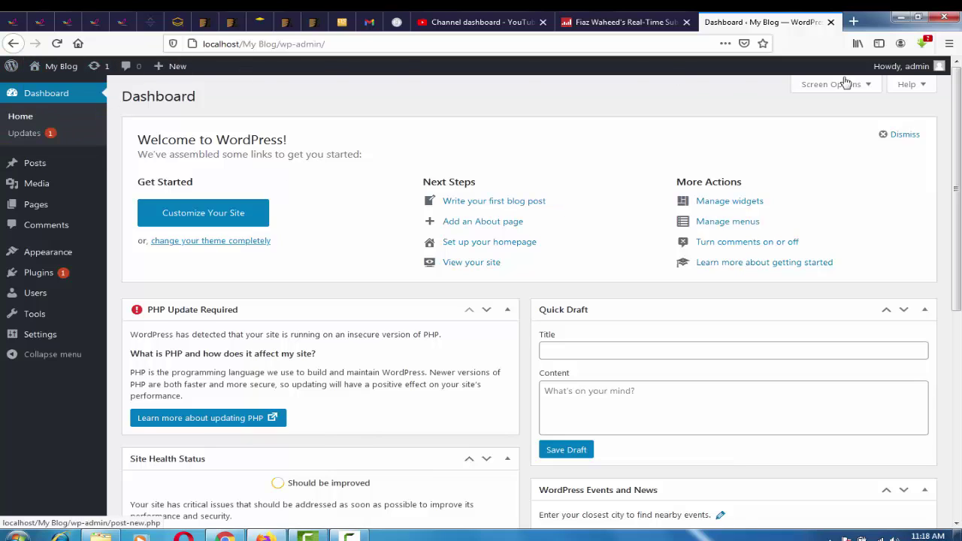
mouse_move(63, 69)
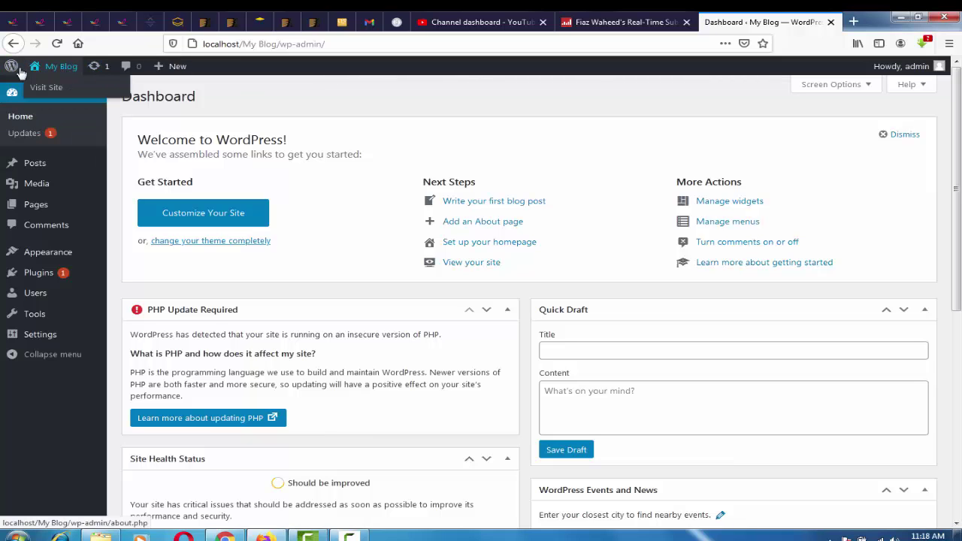
mouse_move(11, 68)
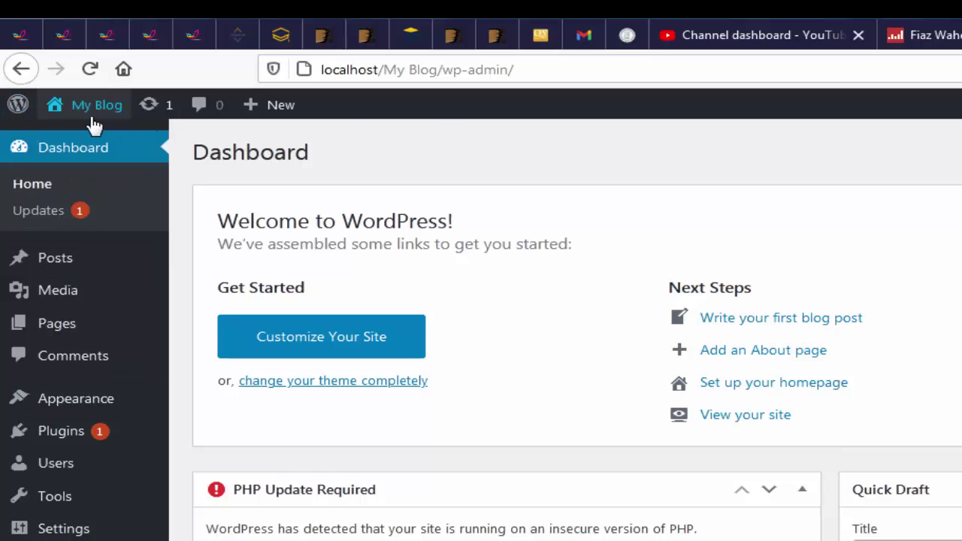
mouse_move(84, 120)
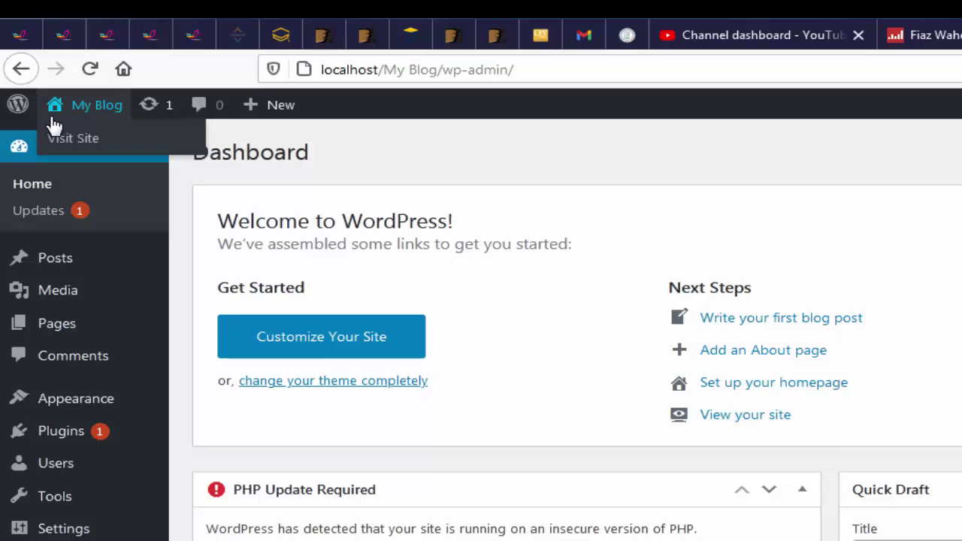
right_click(89, 145)
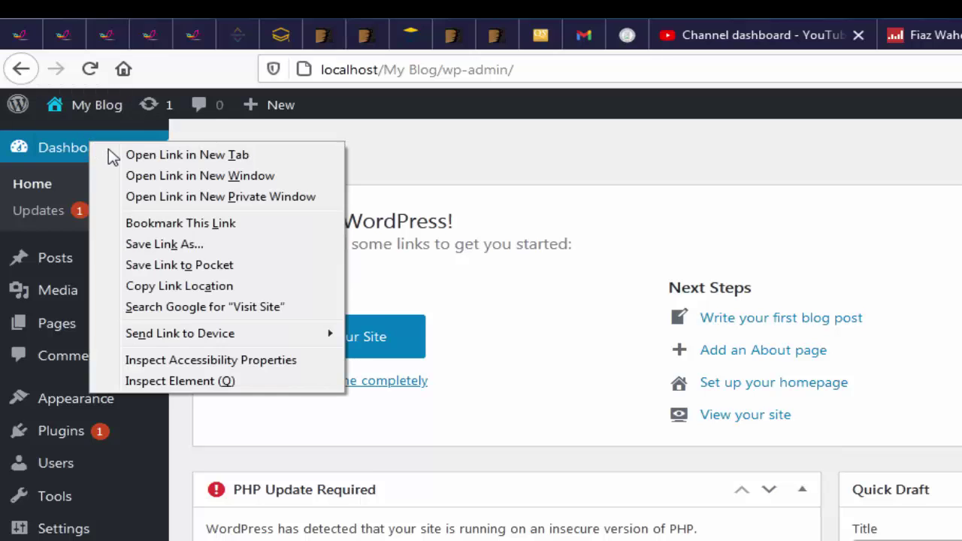
left_click(124, 156)
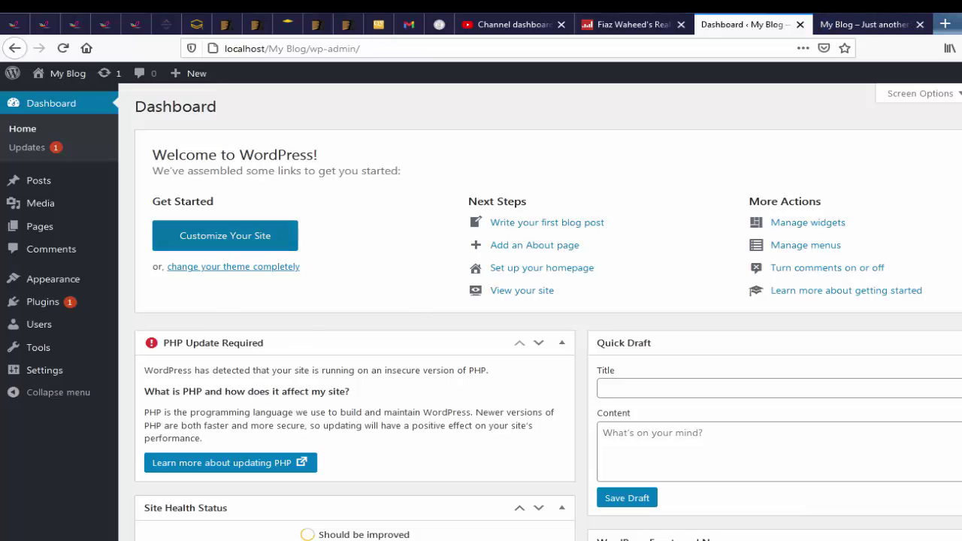
left_click(879, 21)
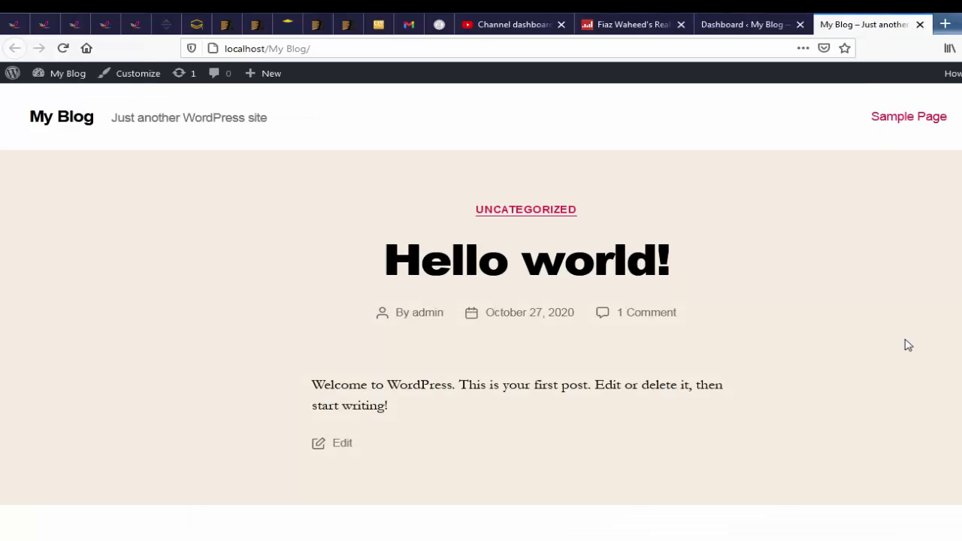
scroll(481, 301, "down", 6)
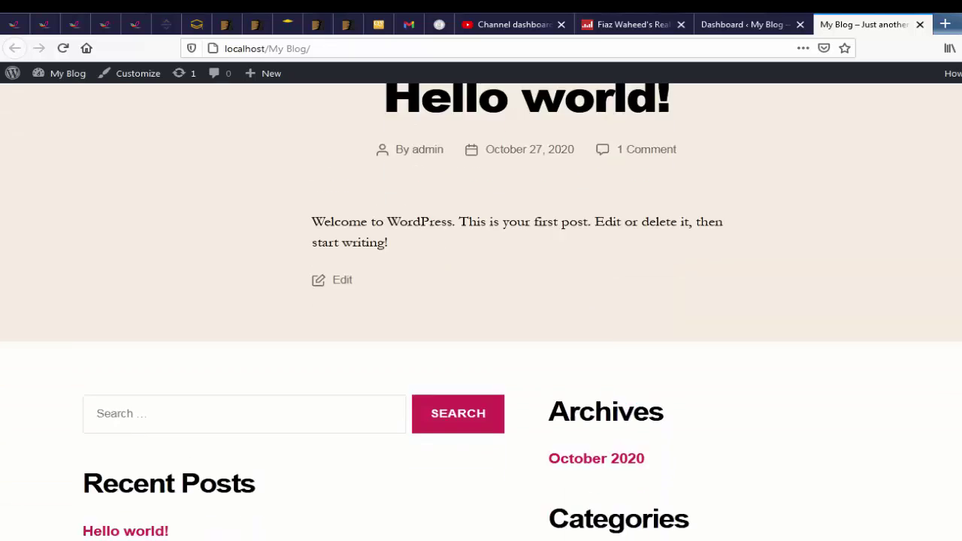
scroll(481, 301, "up", 6)
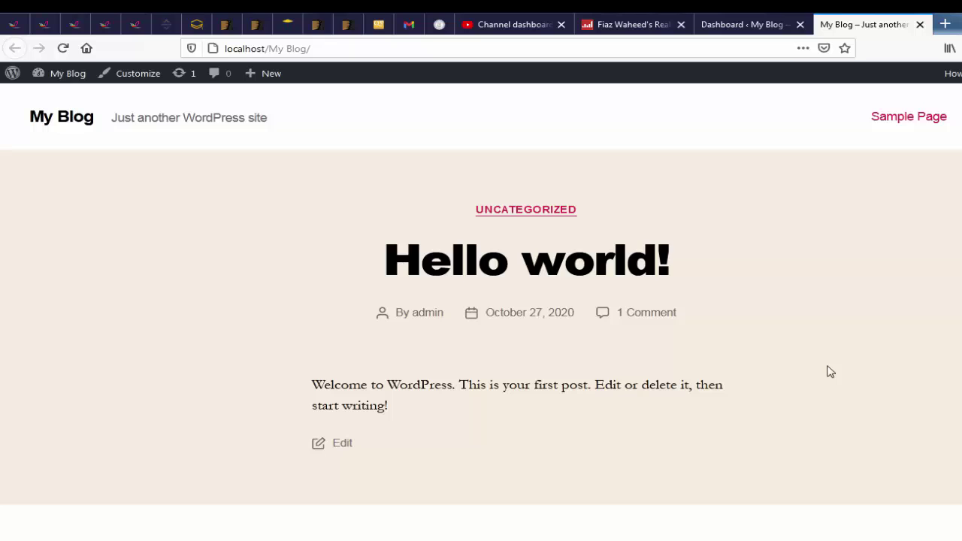
Return to the dashboard, open the WordPress Updates page and review the WordPress core version information.
left_click(752, 24)
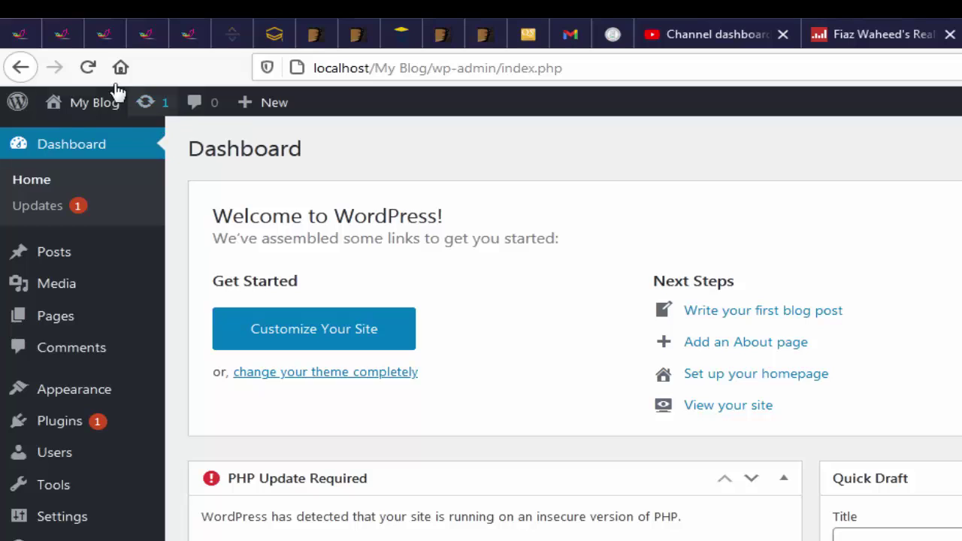
left_click(154, 109)
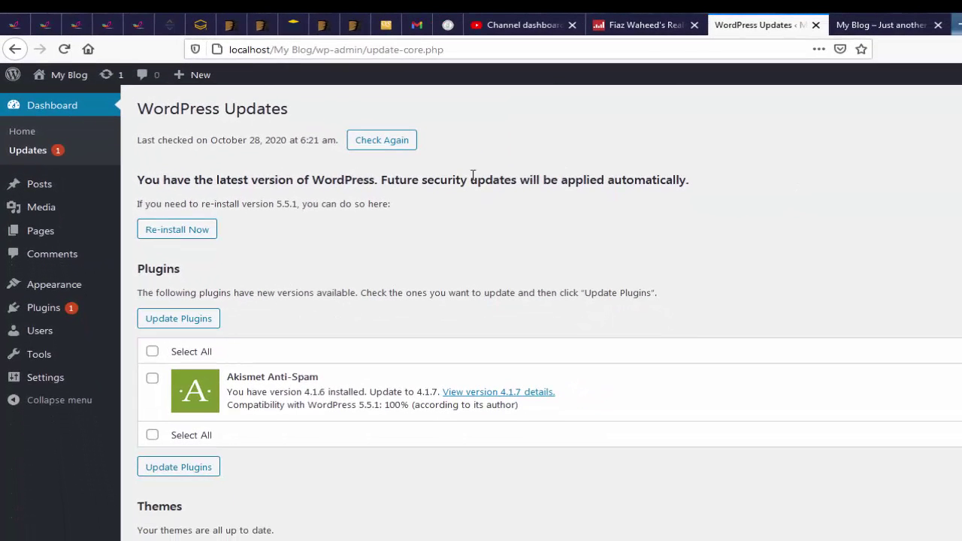
left_click_drag(398, 150, 279, 150)
left_click_drag(209, 112, 139, 114)
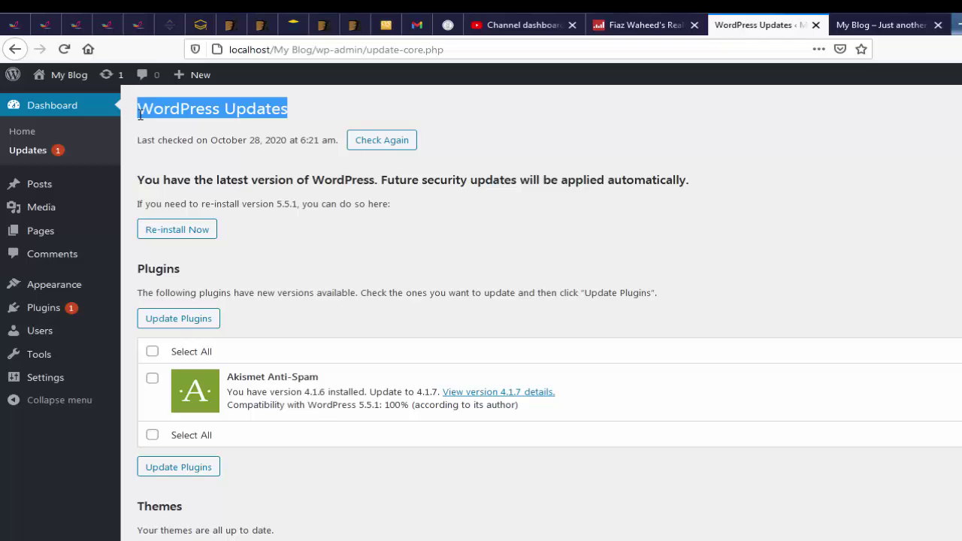
left_click(185, 164)
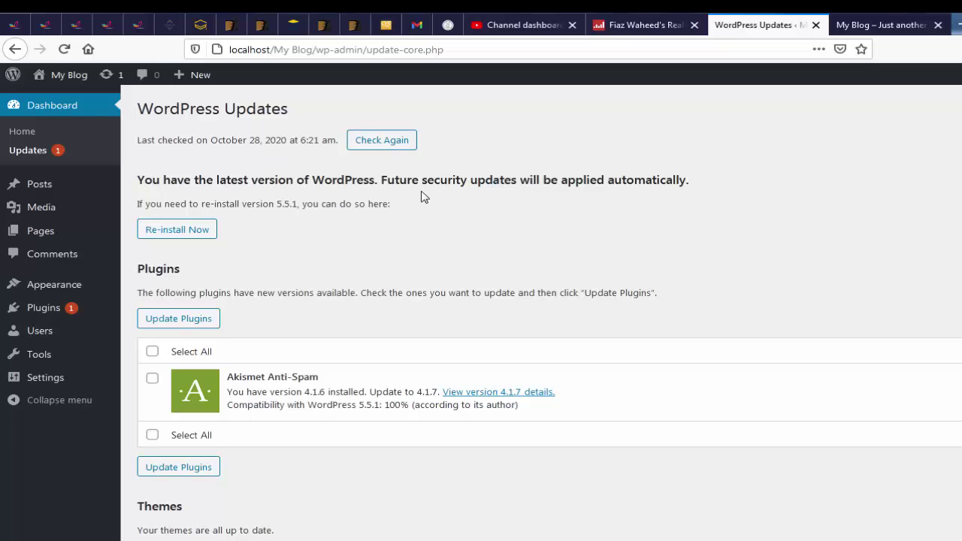
left_click_drag(275, 208, 273, 210)
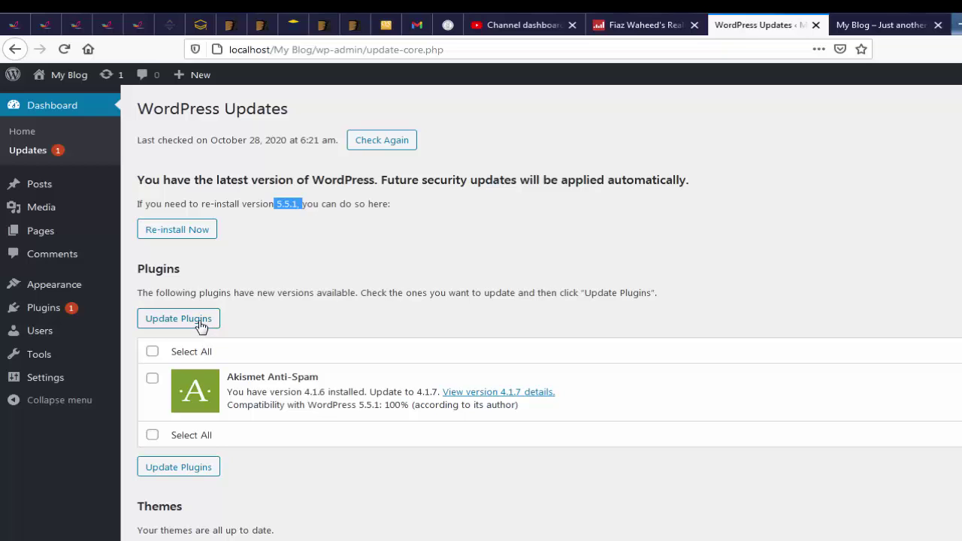
Examine the Akismet Anti-Spam entry in the plugin section of the WordPress Updates page.
left_click(317, 381)
left_click_drag(316, 381, 223, 389)
left_click(304, 453)
left_click_drag(315, 378, 229, 381)
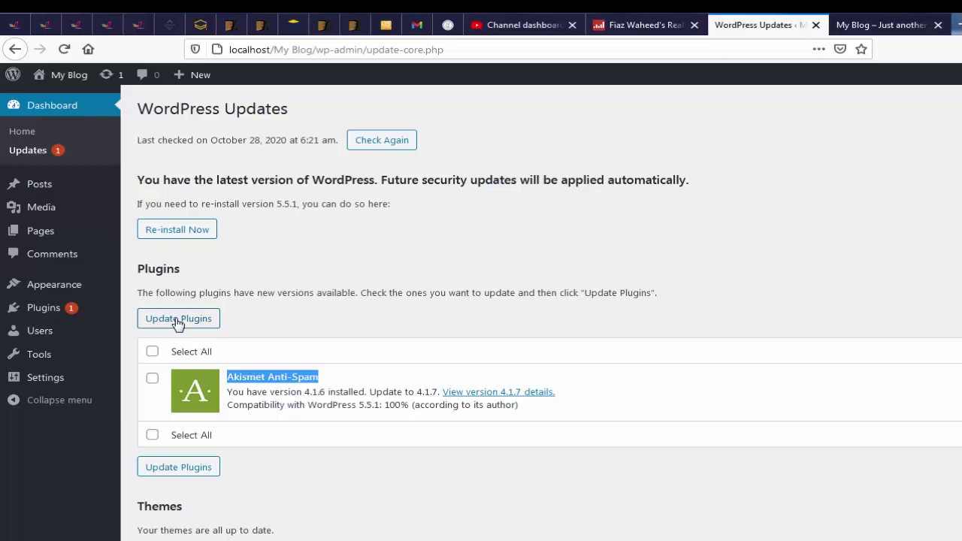
mouse_move(12, 318)
left_click(361, 335)
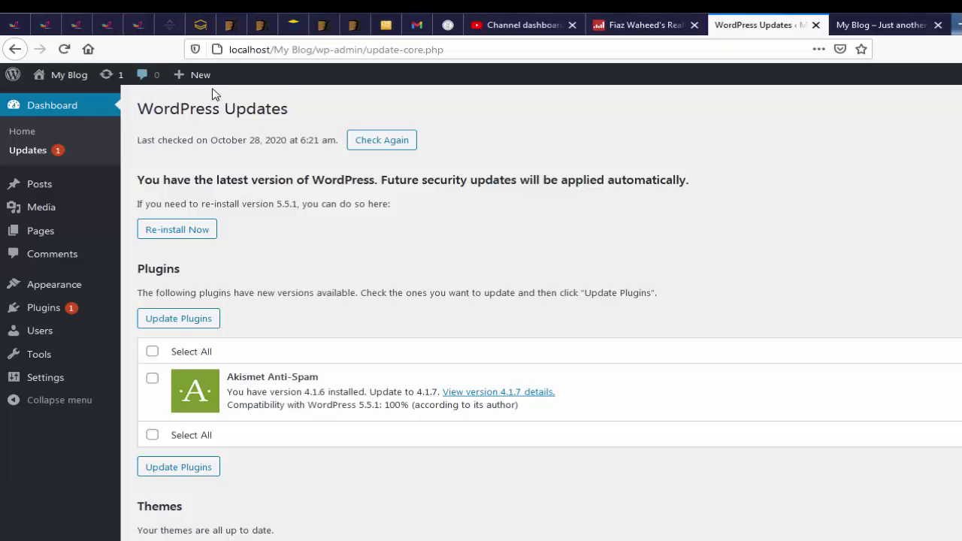
mouse_move(213, 88)
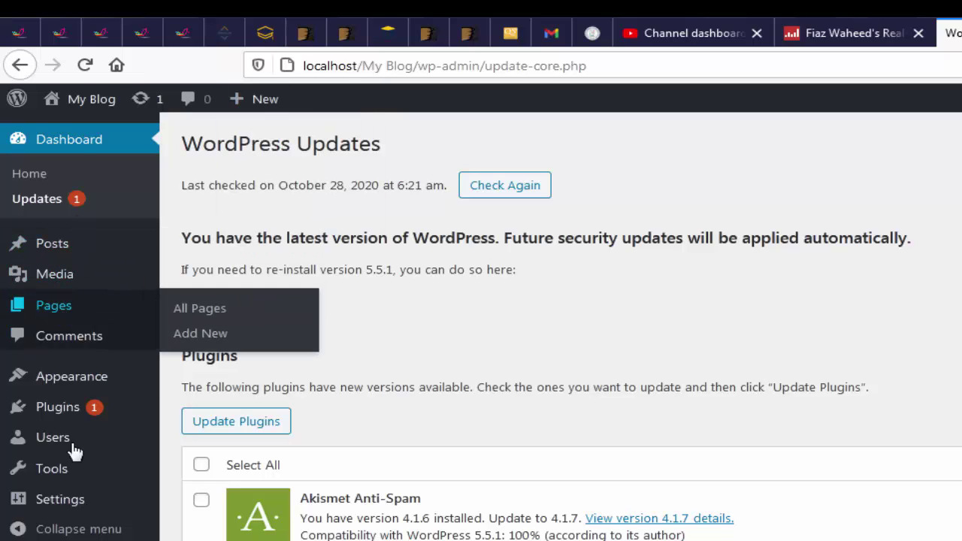
mouse_move(69, 451)
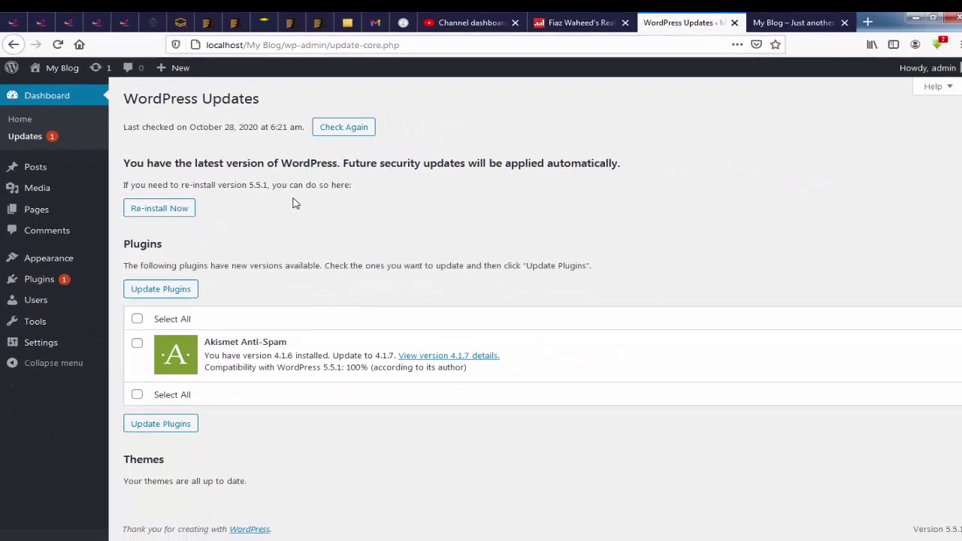
mouse_move(185, 72)
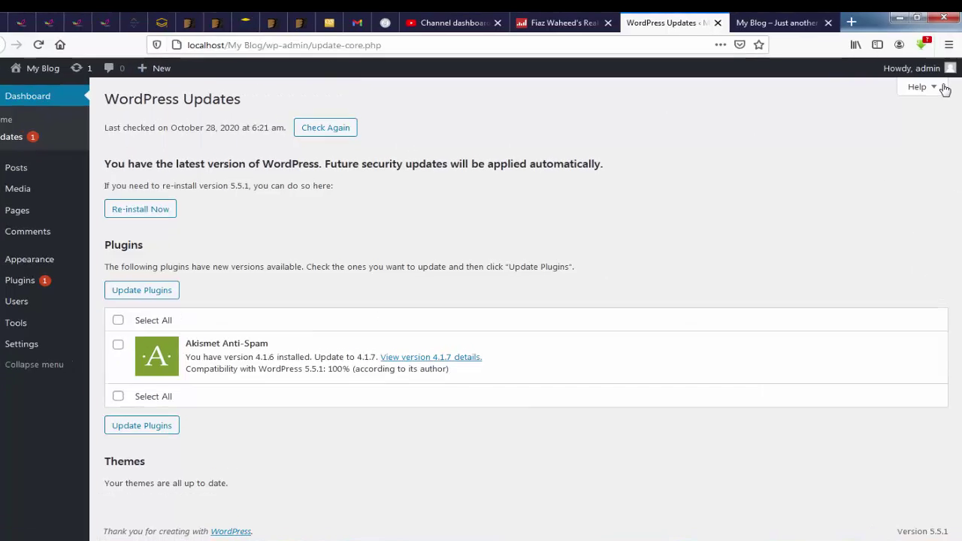
mouse_move(942, 73)
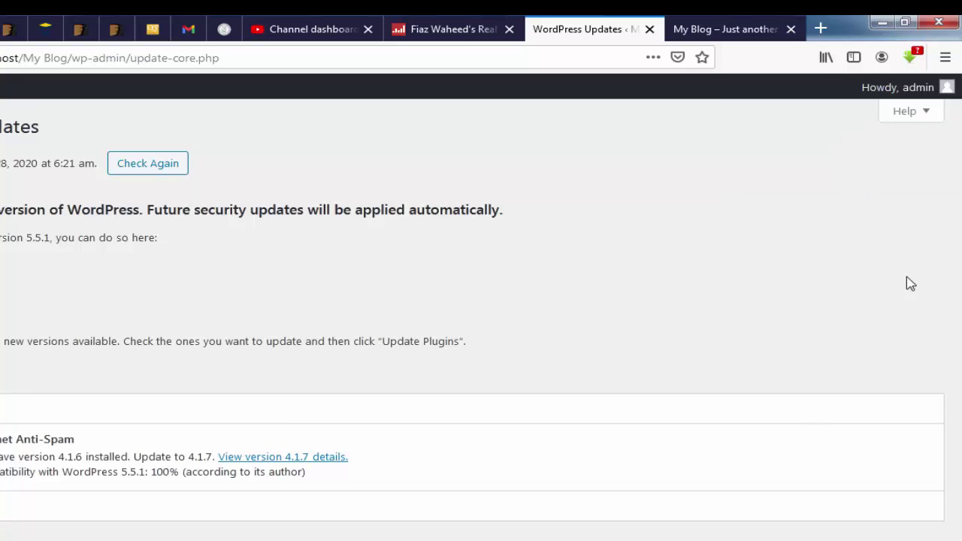
mouse_move(947, 86)
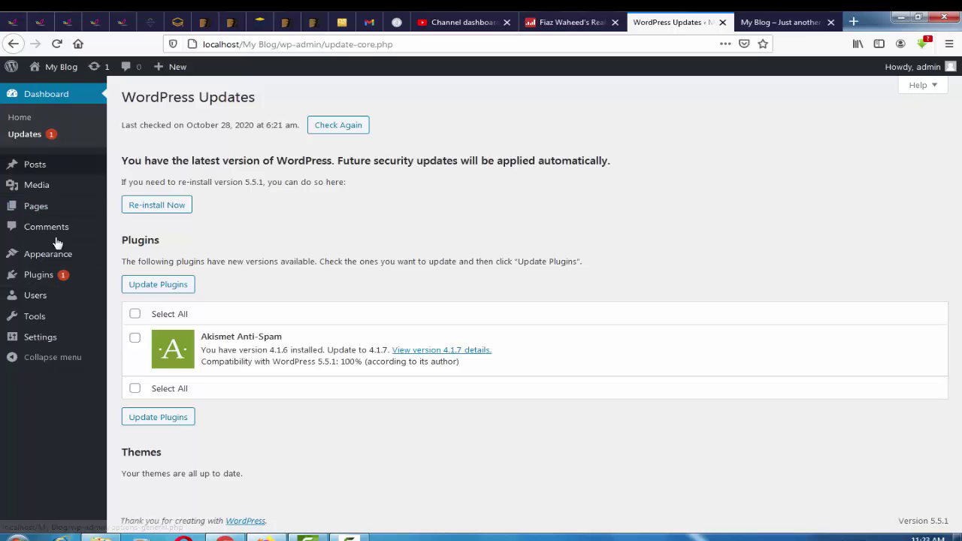
Return to the Dashboard home page and review its widgets and the Welcome panel's Get Started section.
left_click(35, 97)
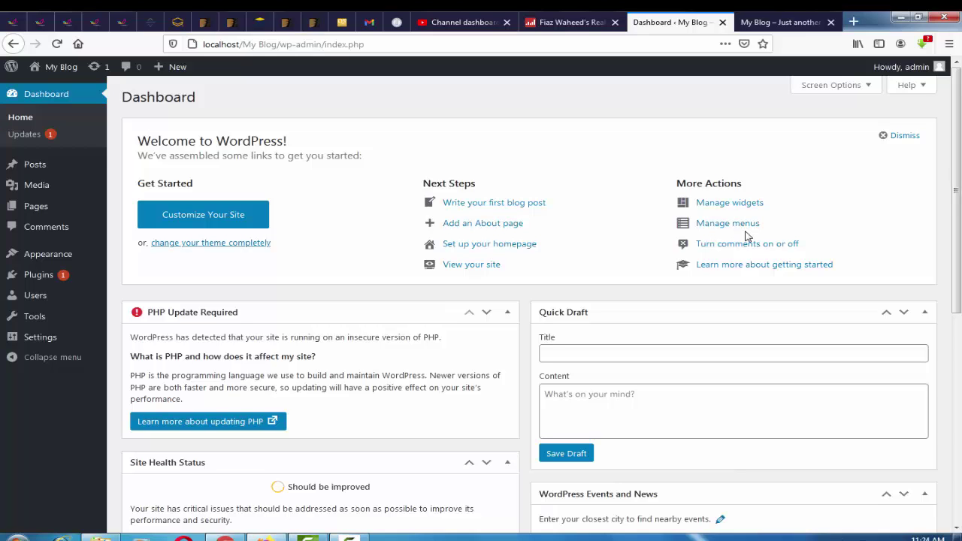
left_click(959, 460)
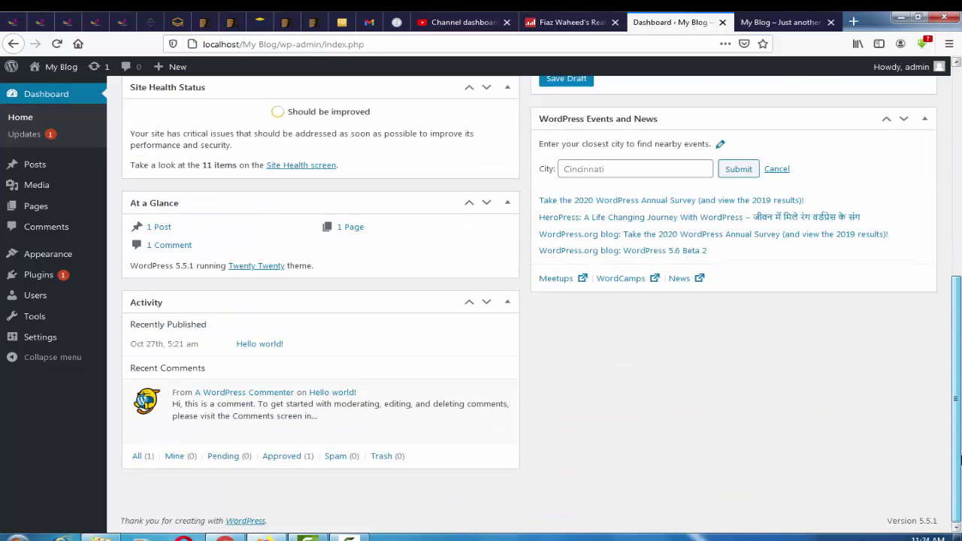
scroll(960, 460, "up", 5)
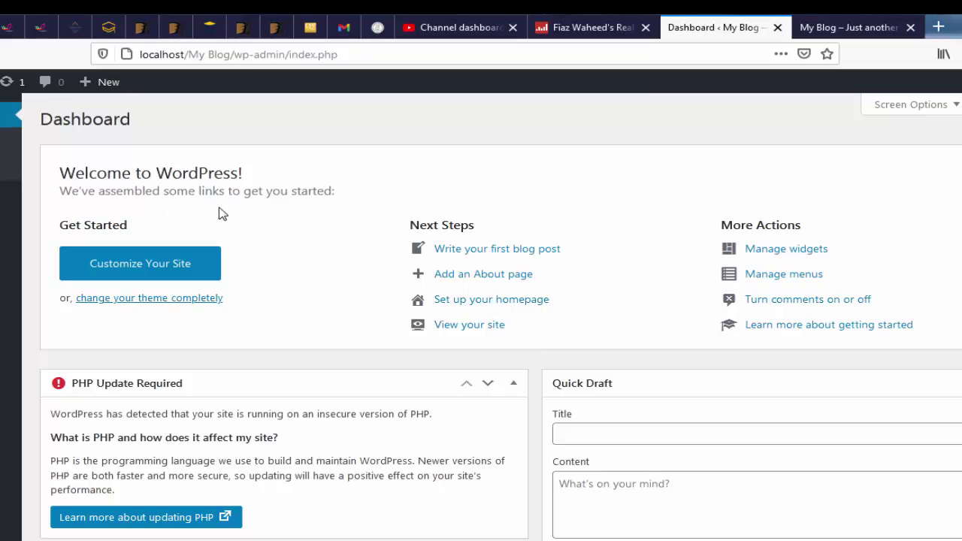
double_click(331, 196)
left_click_drag(92, 225, 61, 225)
left_click(328, 273)
Examine the dashboard widgets, including Site Health Status, At a Glance, Activity, Quick Draft and WordPress Events and News.
mouse_move(9, 226)
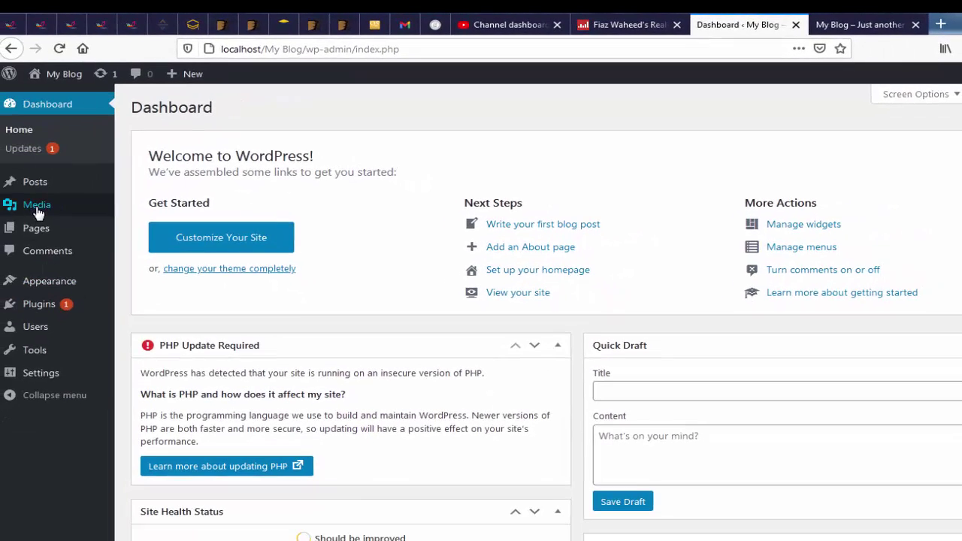
mouse_move(33, 327)
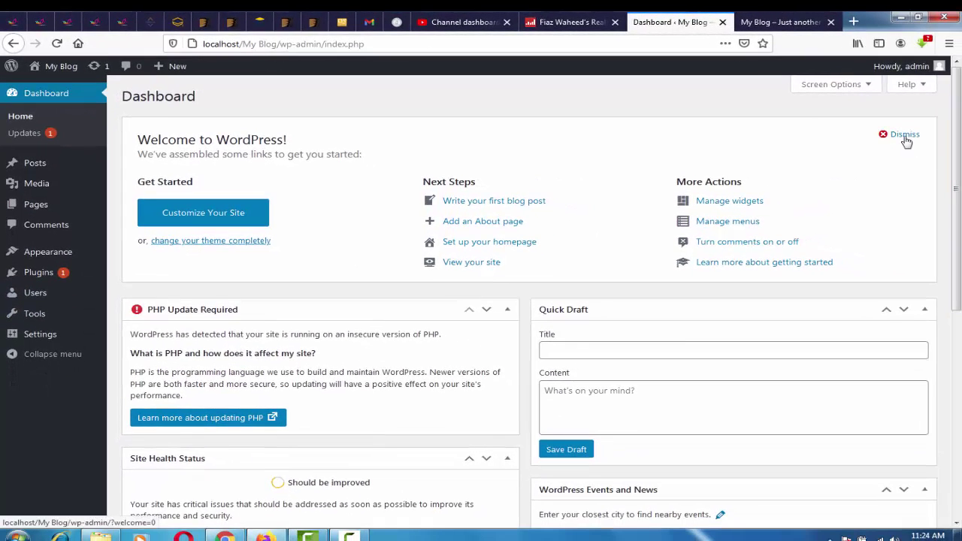
left_click_drag(958, 209, 958, 290)
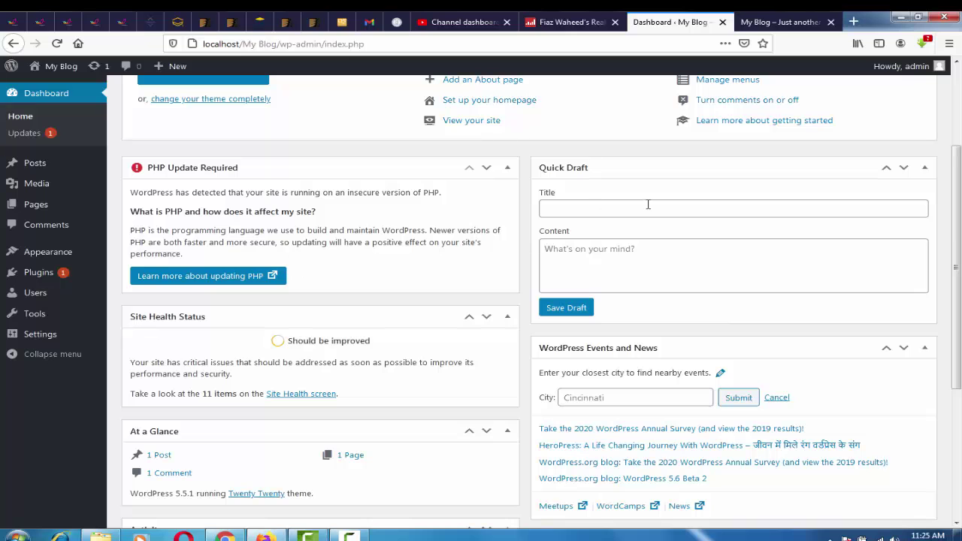
scroll(799, 414, "down", 3)
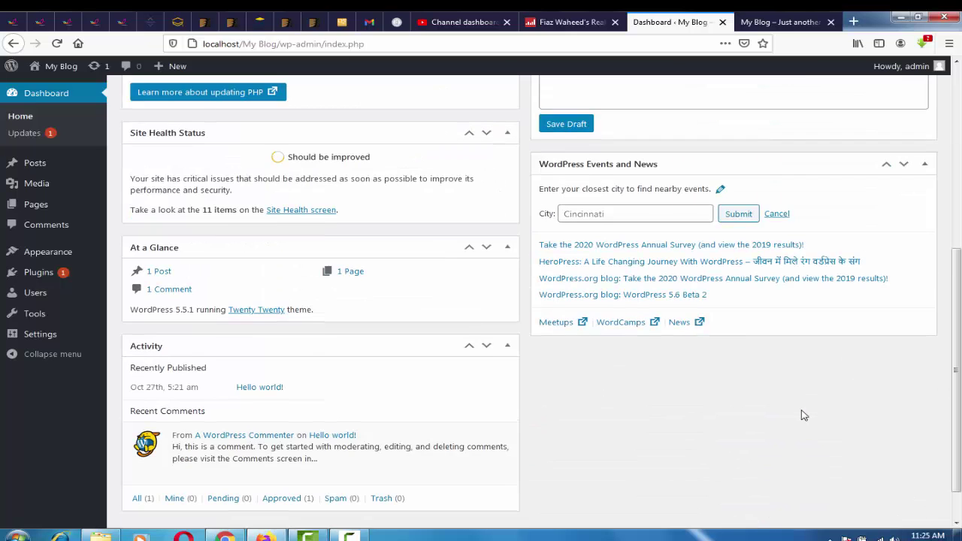
scroll(803, 414, "up", 3)
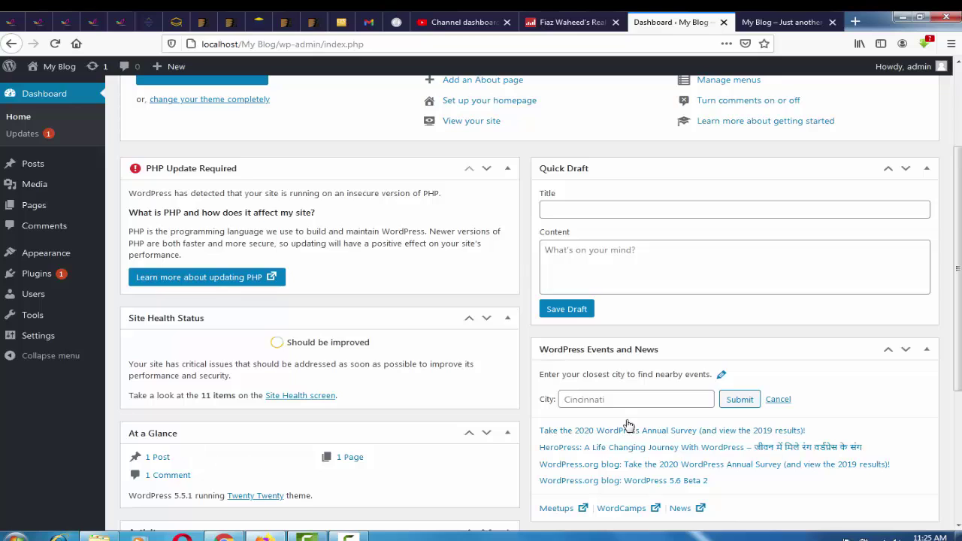
scroll(338, 469, "down", 3)
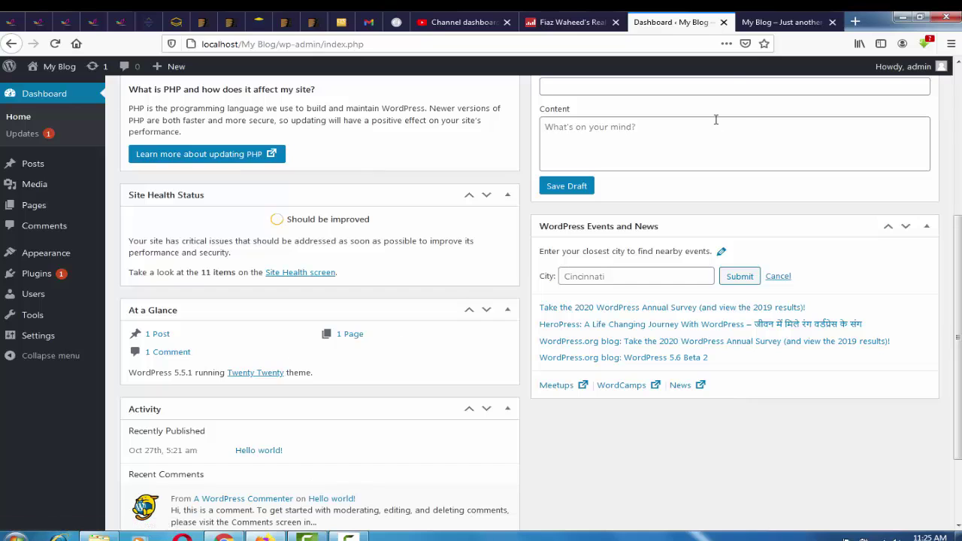
View the My Blog front page, return to the dashboard and check the active theme in the At a Glance widget.
left_click(778, 22)
scroll(734, 419, "down", 6)
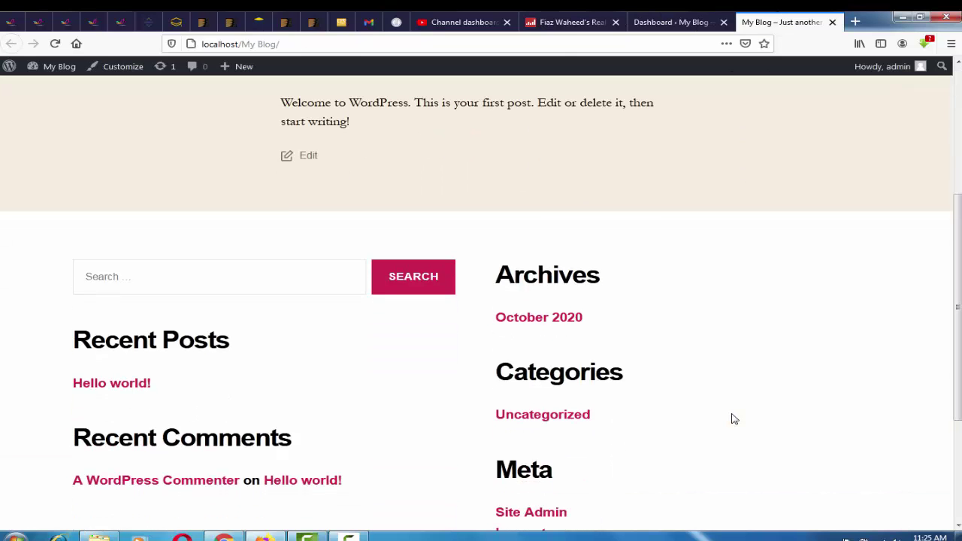
scroll(735, 419, "up", 6)
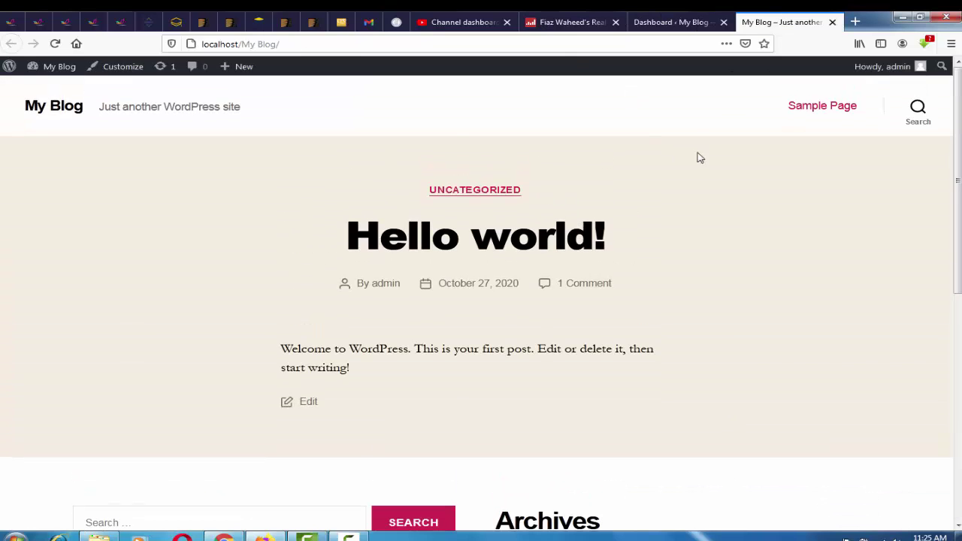
left_click(662, 21)
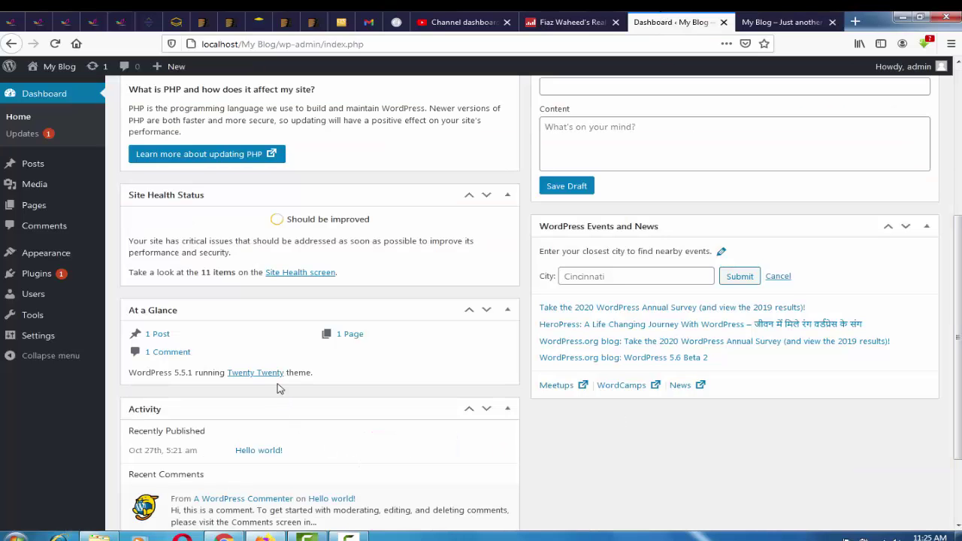
left_click_drag(288, 376, 224, 377)
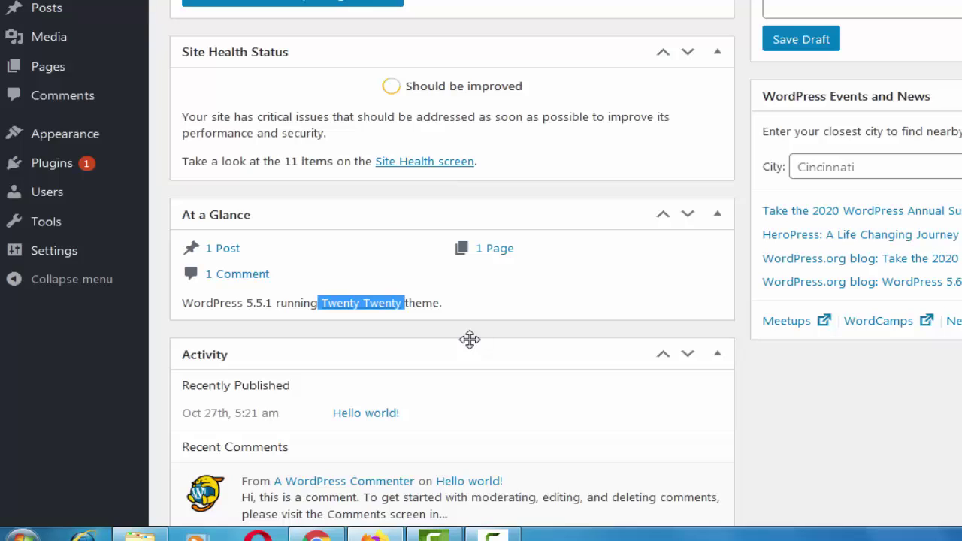
left_click(481, 297)
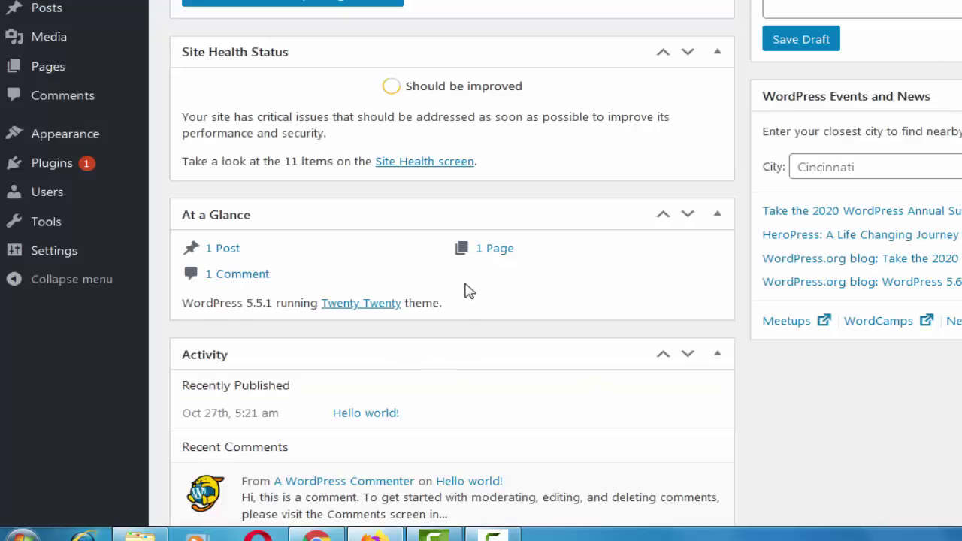
Examine the Recently Published and Recent Comments sections of the Activity widget.
scroll(450, 197, "down", 3)
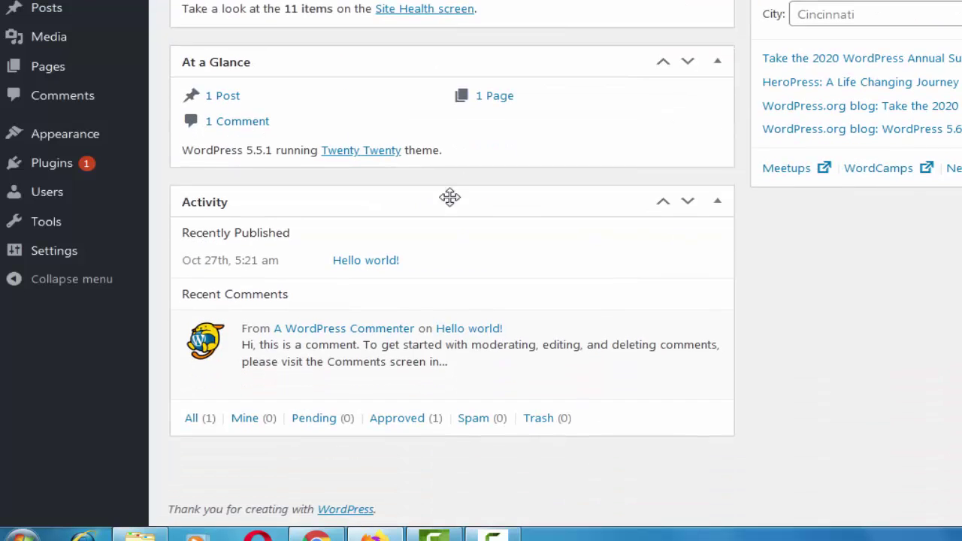
triple_click(265, 239)
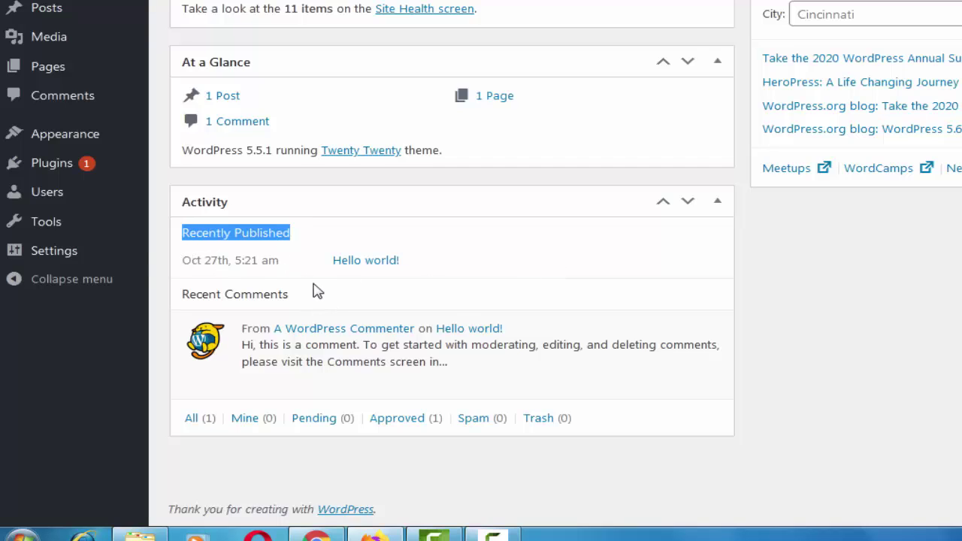
left_click_drag(302, 297, 190, 294)
left_click(895, 383)
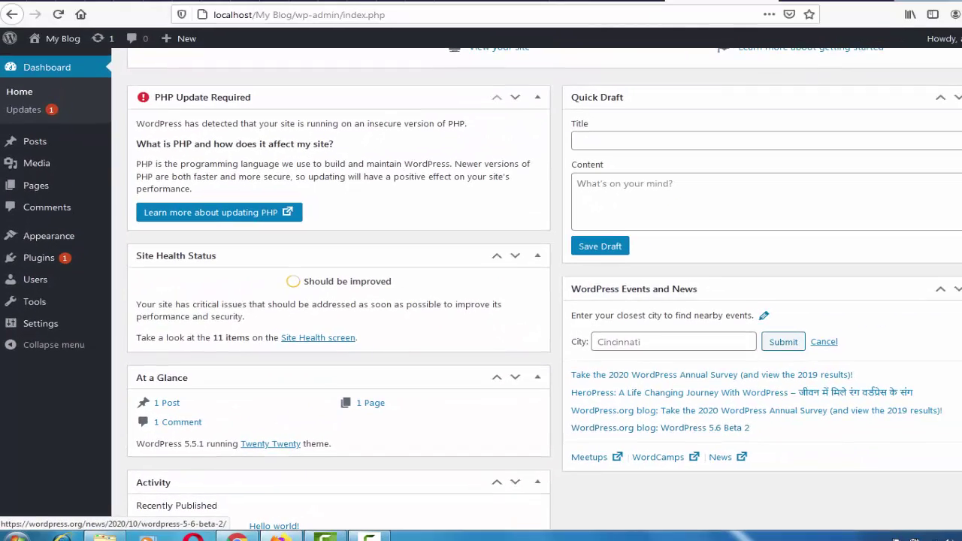
scroll(418, 335, "down", 3)
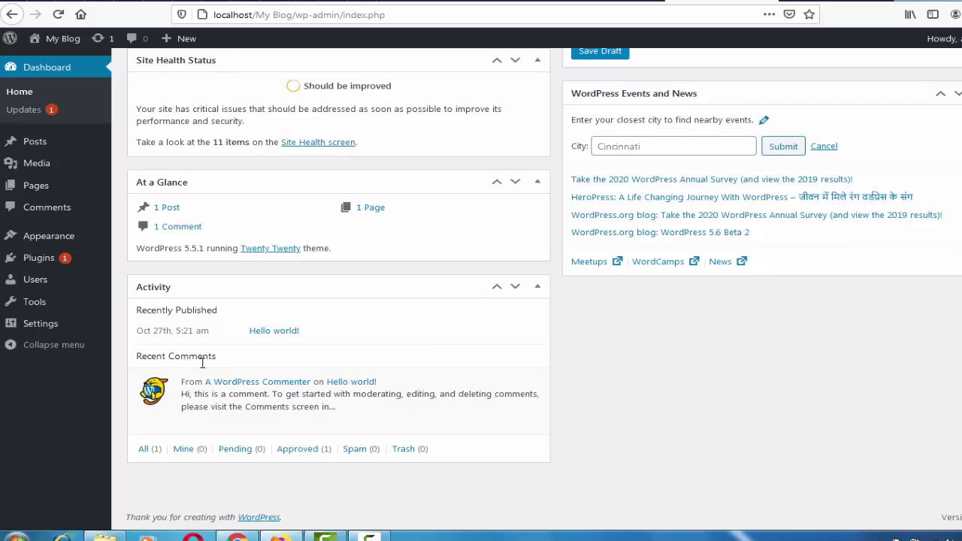
left_click_drag(216, 360, 139, 359)
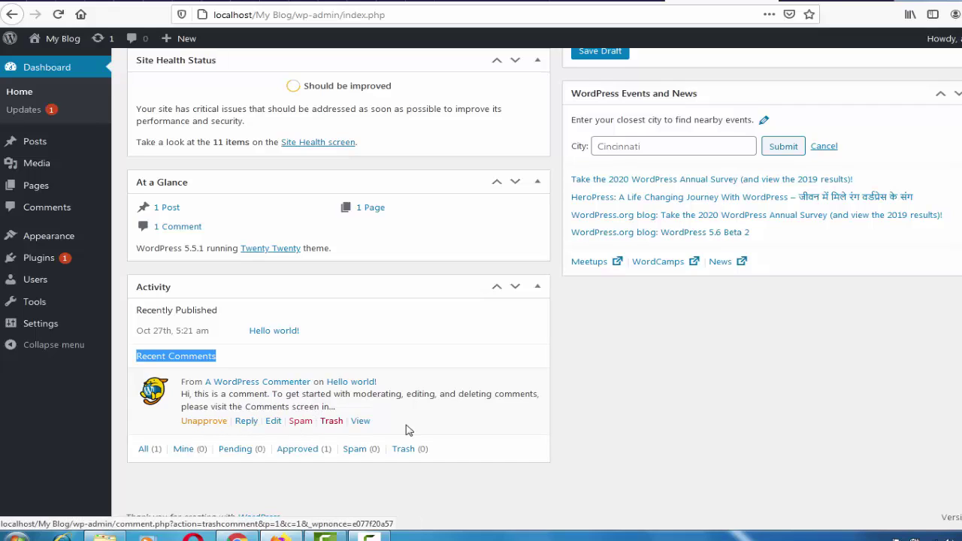
Examine the Quick Draft widget's Title and Content fields and the City field in WordPress Events and News.
scroll(943, 391, "up", 3)
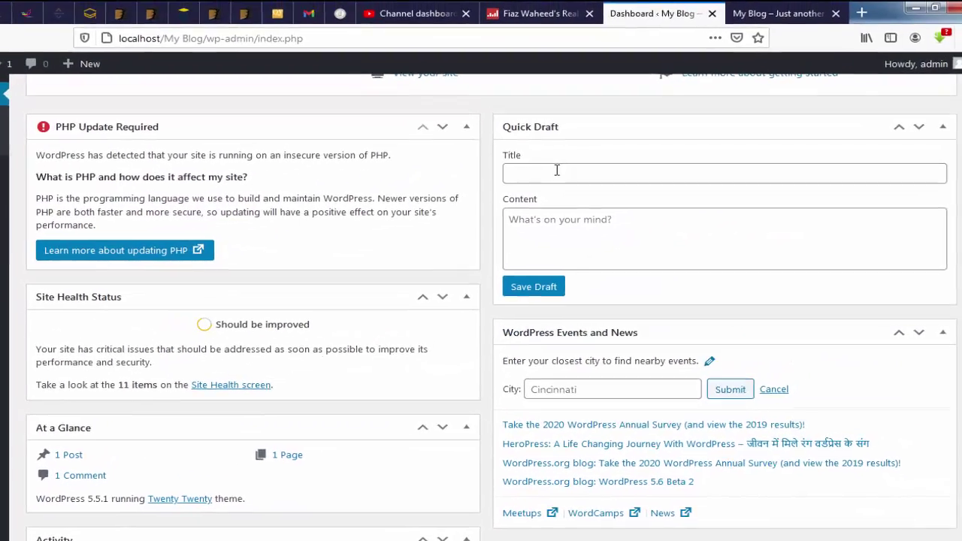
left_click(621, 140)
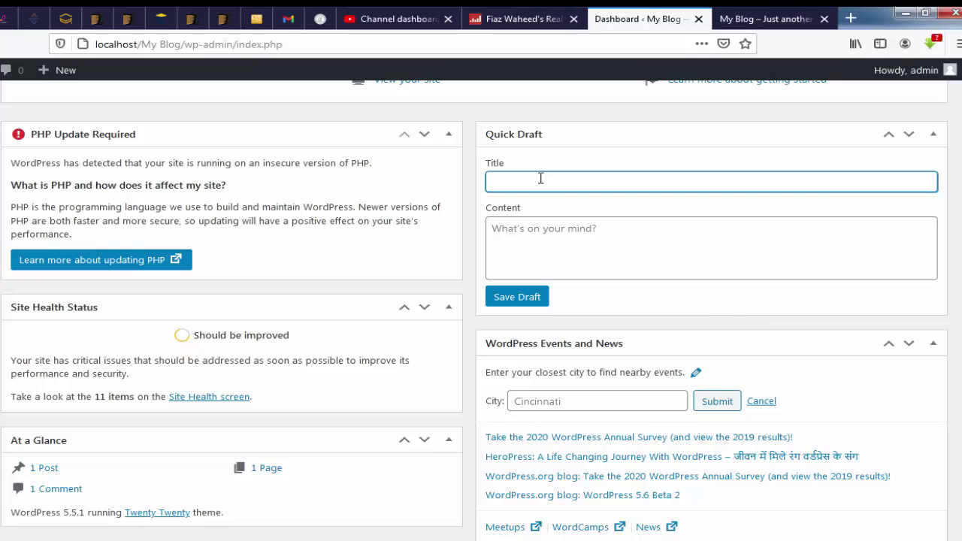
left_click(565, 240)
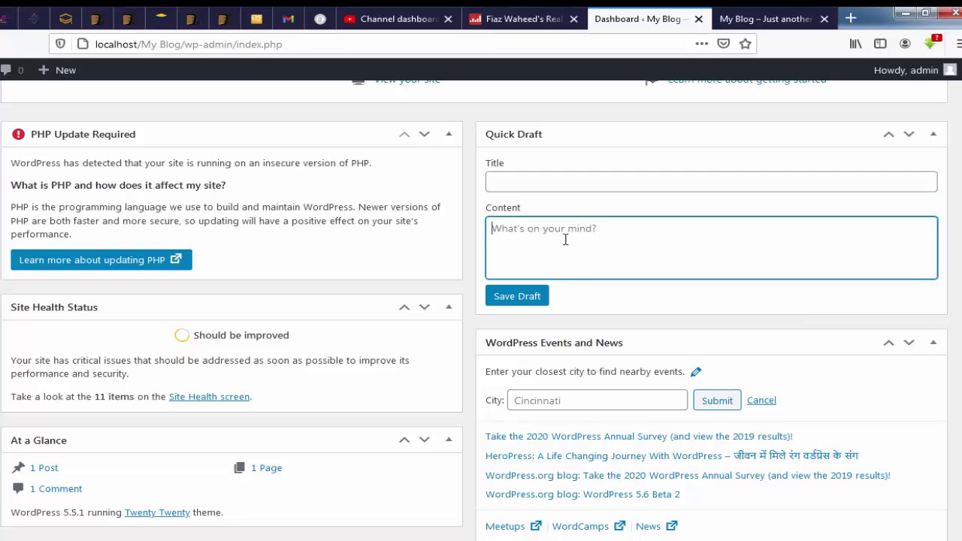
left_click(539, 187)
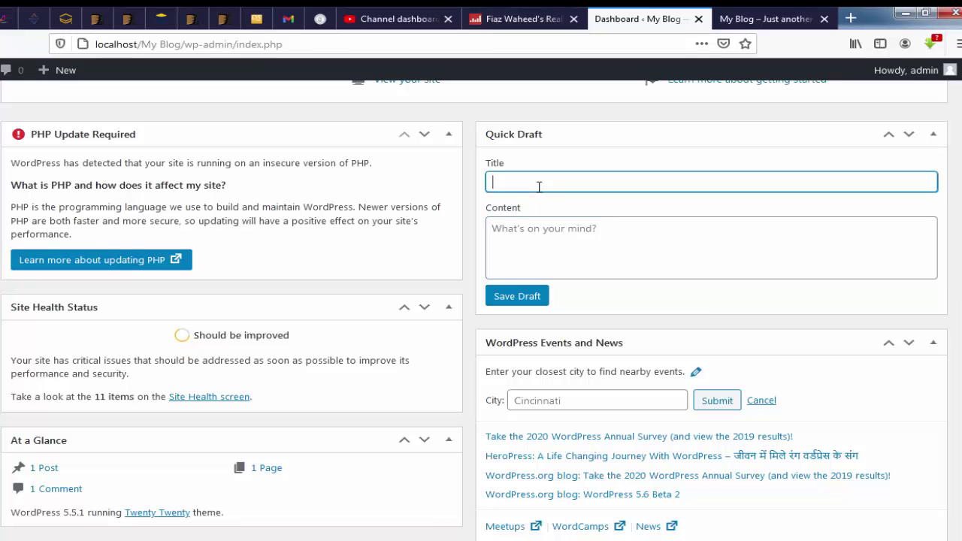
left_click(568, 258)
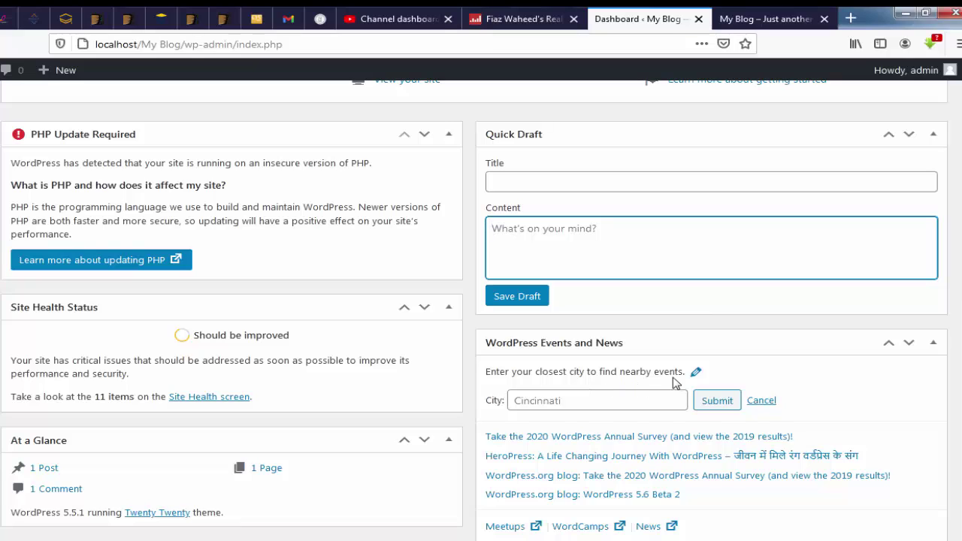
left_click(584, 396)
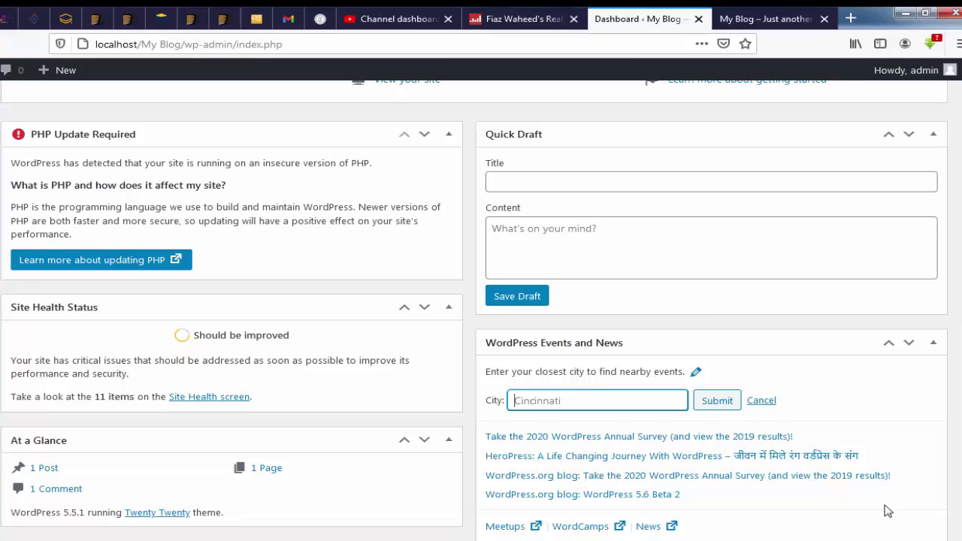
Move the Quick Draft and PHP Update Required widgets down one place each, and return both to their original positions.
scroll(887, 509, "up", 5)
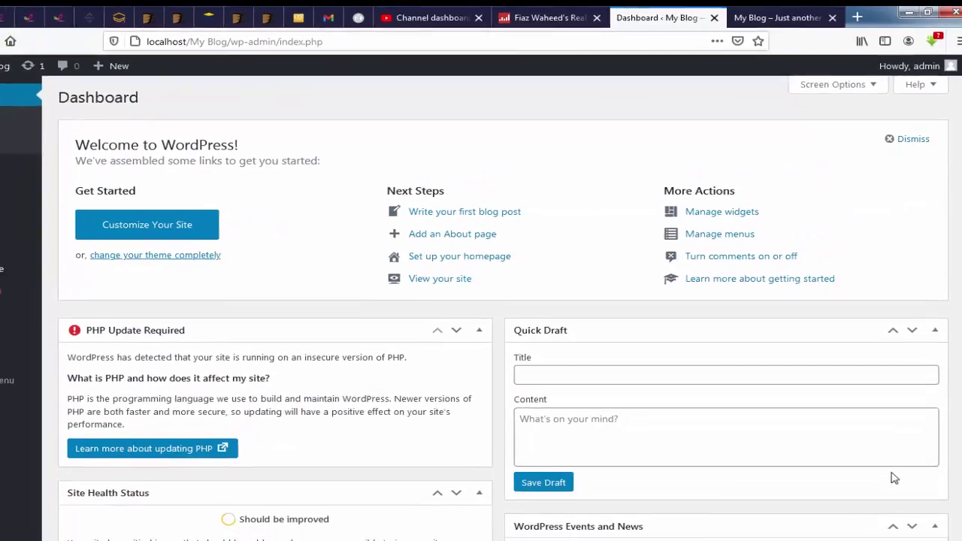
scroll(897, 444, "down", 5)
scroll(898, 447, "up", 5)
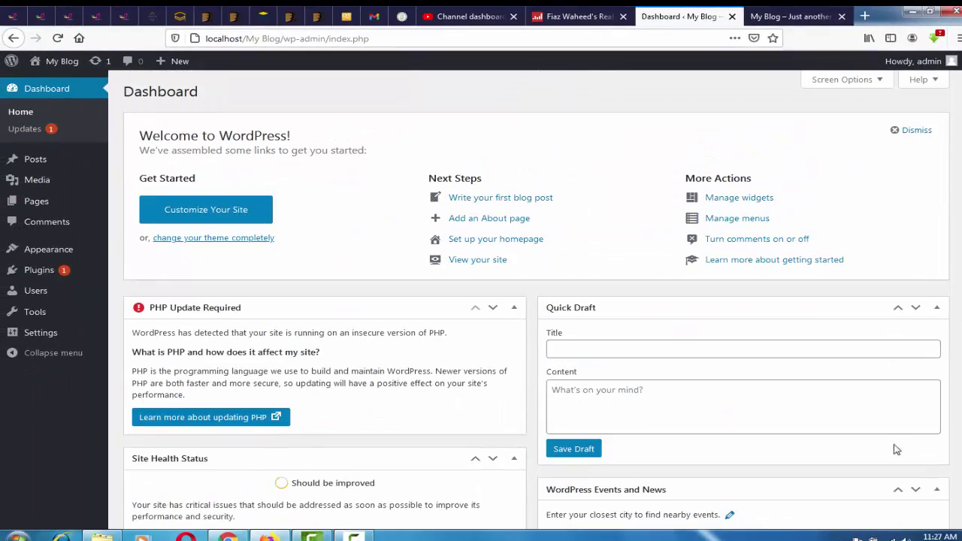
left_click(915, 308)
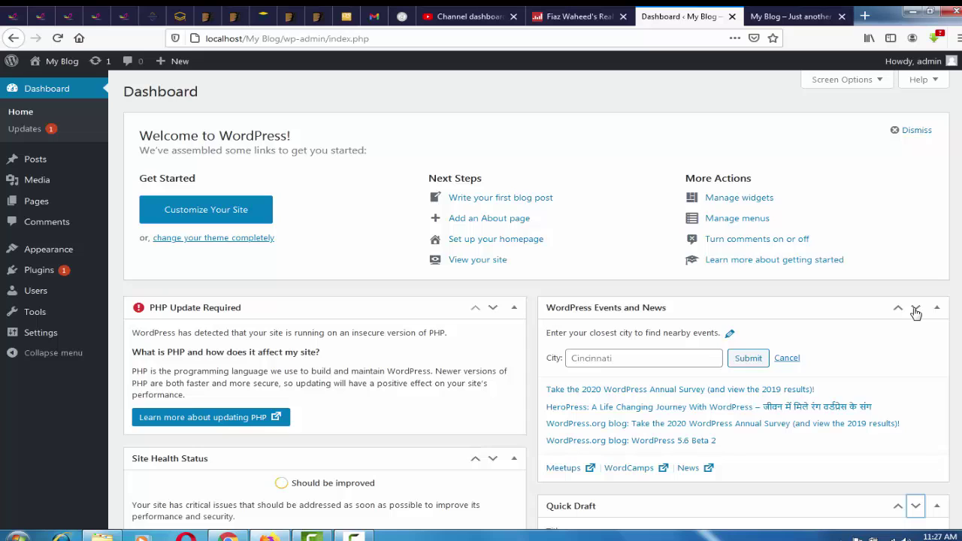
scroll(915, 312, "down", 4)
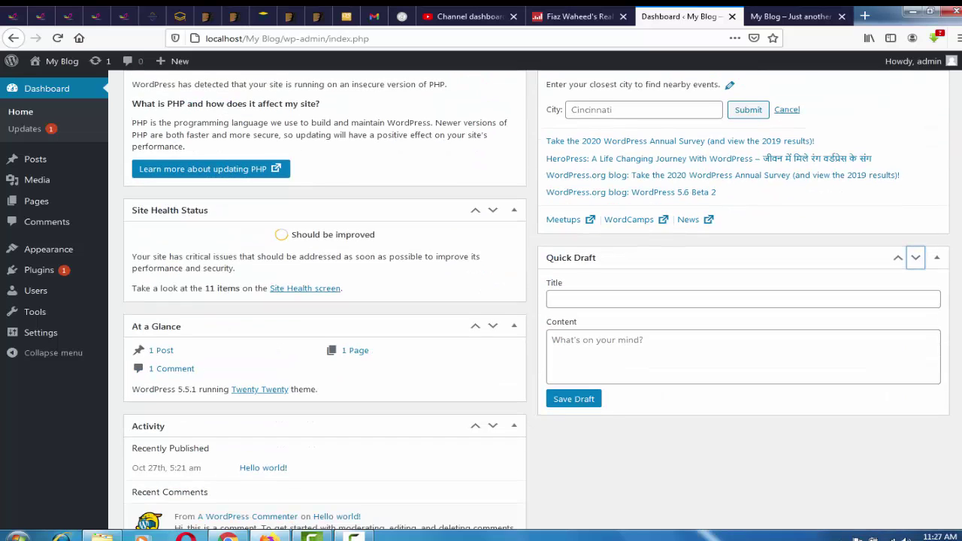
left_click(898, 258)
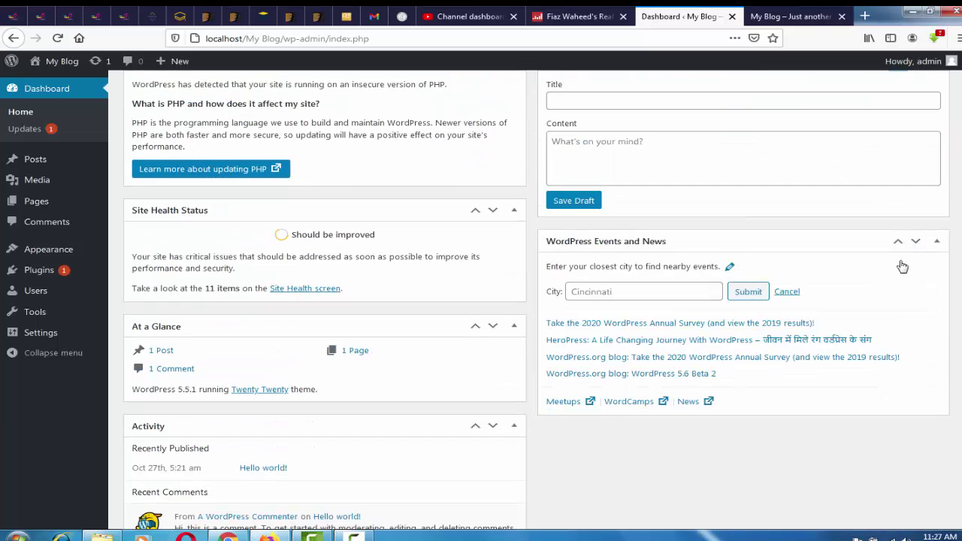
scroll(904, 276, "up", 1)
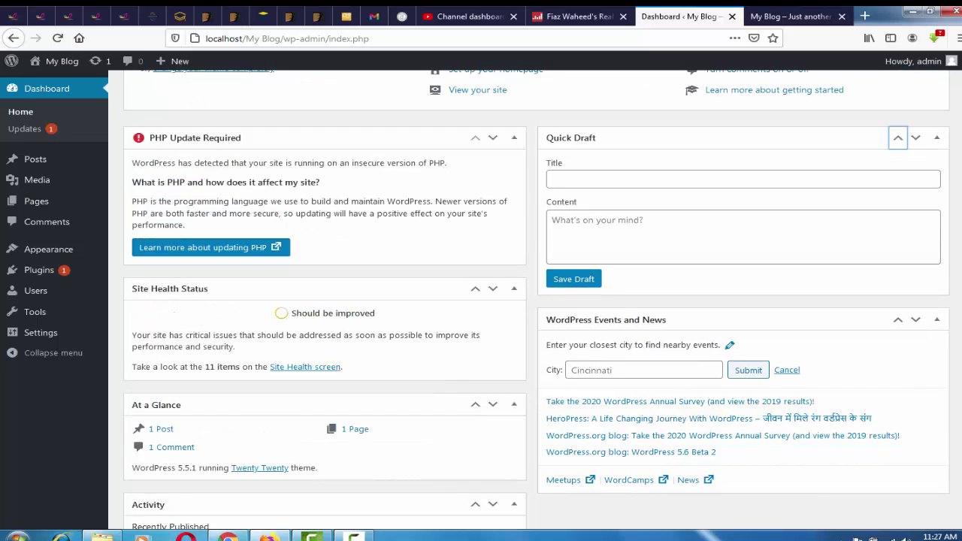
left_click(492, 137)
left_click(475, 254)
Collapse the Quick Draft and WordPress Events and News widgets on the dashboard.
scroll(537, 301, "up", 2)
left_click(937, 262)
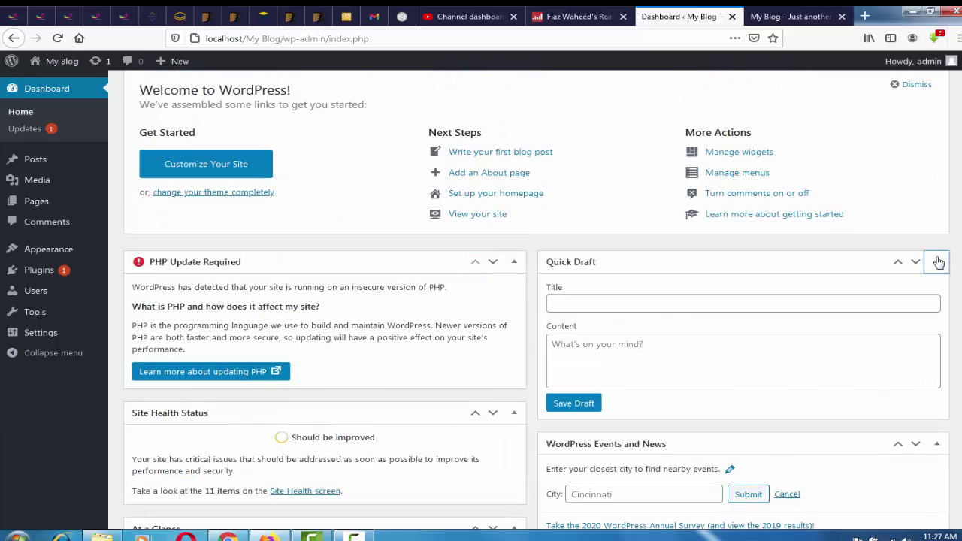
left_click(937, 262)
left_click(939, 261)
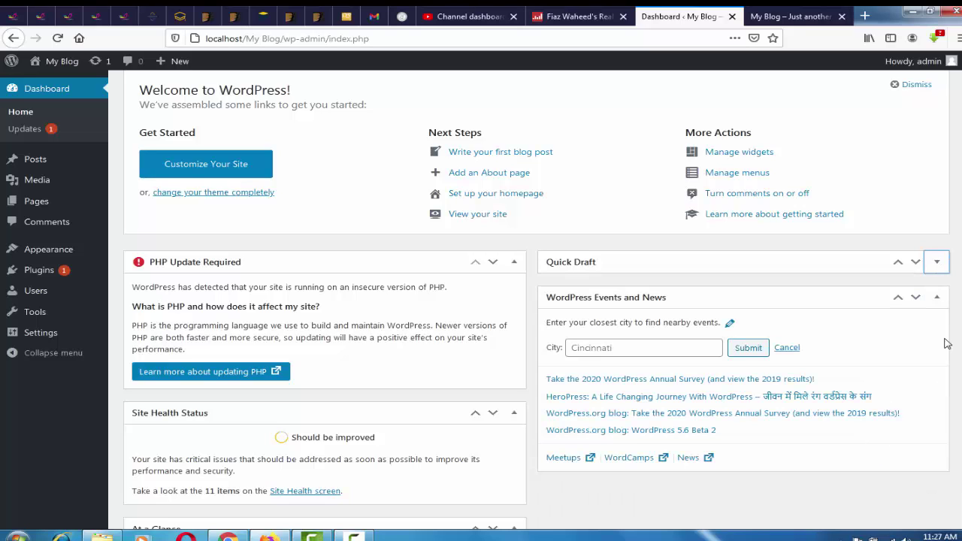
left_click(939, 299)
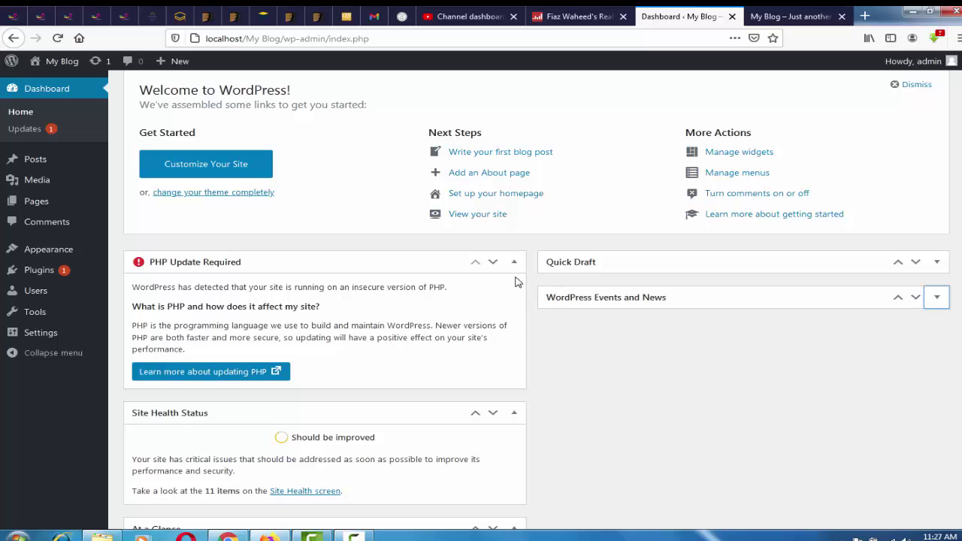
Hide the Welcome panel through the dashboard's Screen Options, show it again and close the options.
scroll(751, 211, "up", 1)
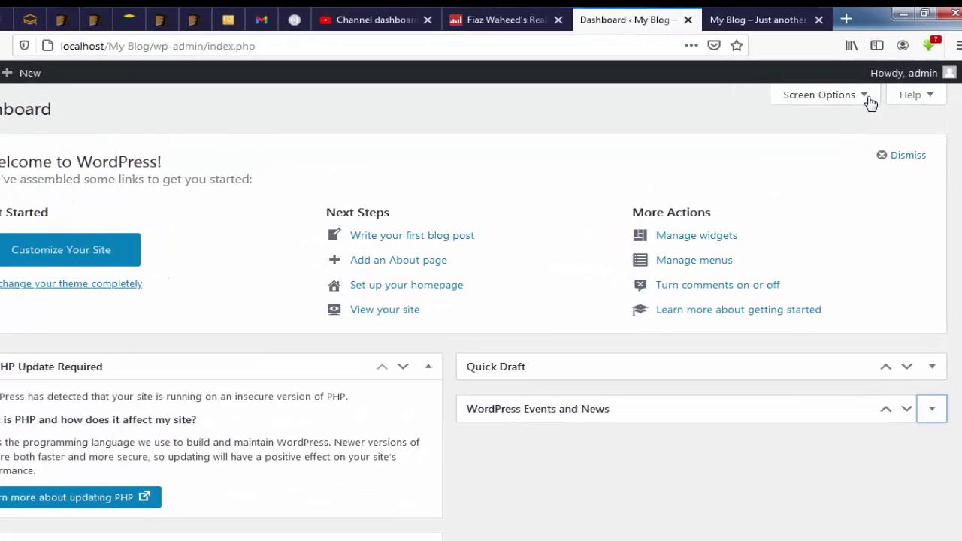
left_click(884, 80)
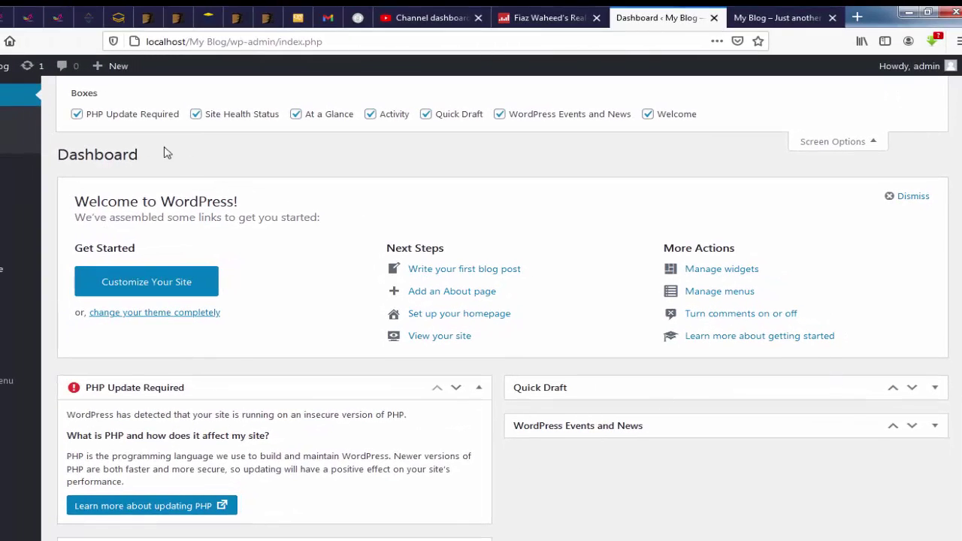
left_click(650, 116)
left_click(648, 115)
left_click(648, 115)
left_click(649, 115)
left_click(650, 115)
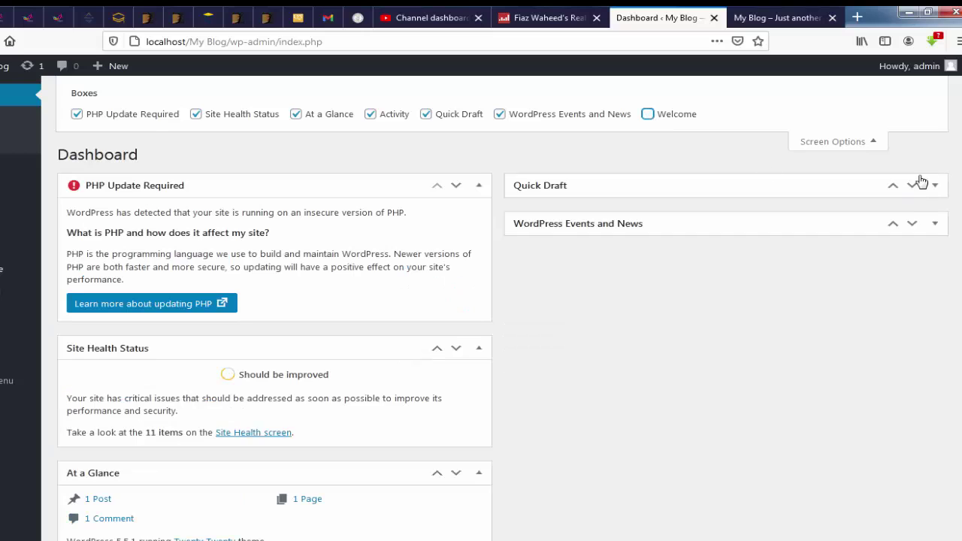
left_click(647, 114)
left_click(870, 142)
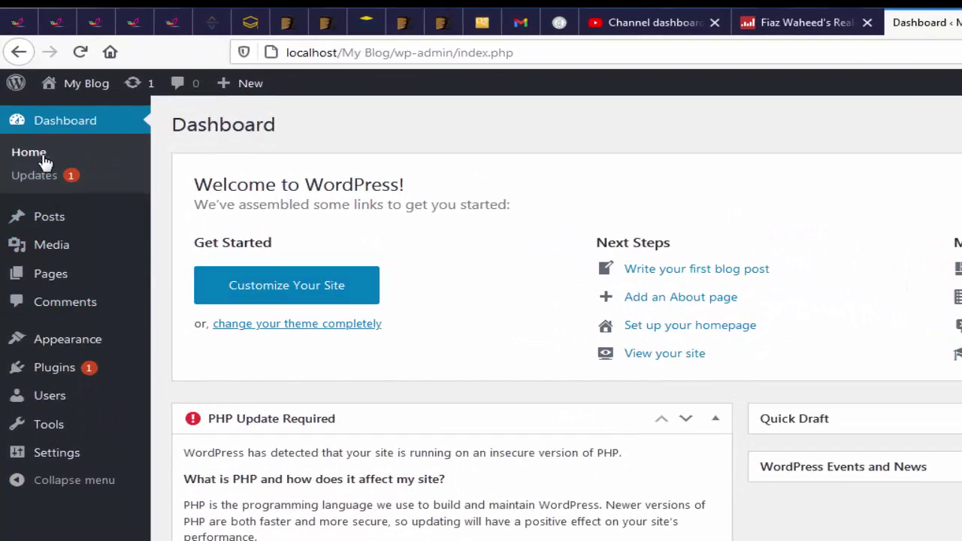
Revisit the WordPress Updates page and examine the Akismet Anti-Spam plugin entry.
left_click(19, 154)
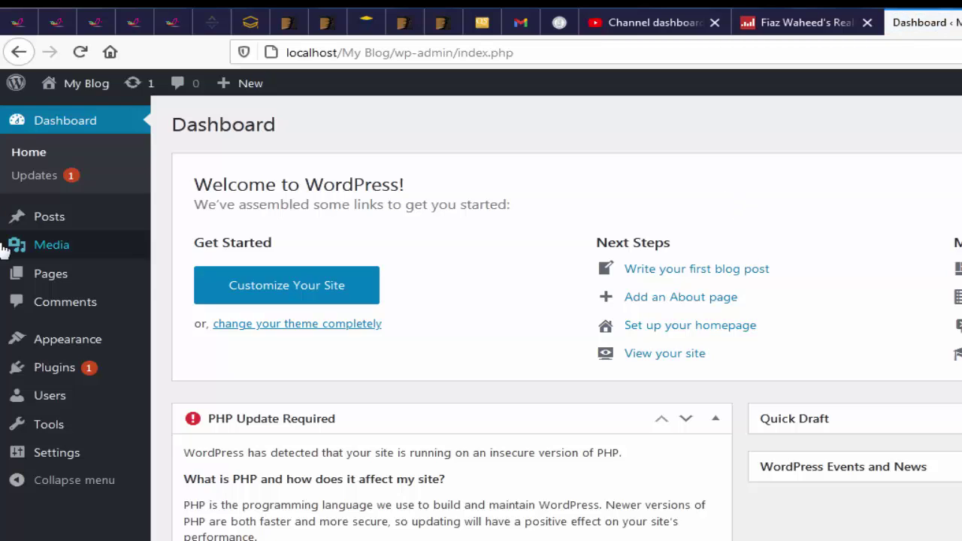
left_click(32, 177)
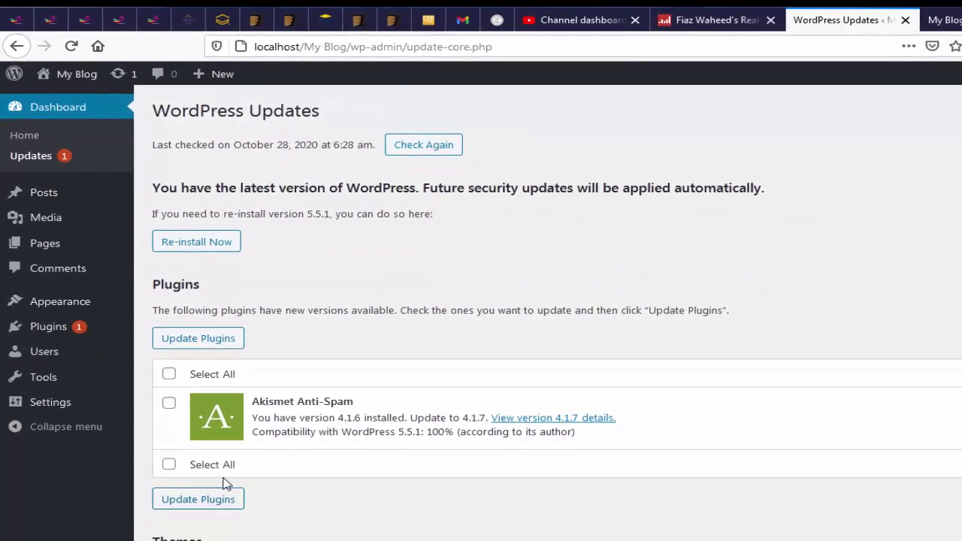
left_click_drag(342, 396, 242, 391)
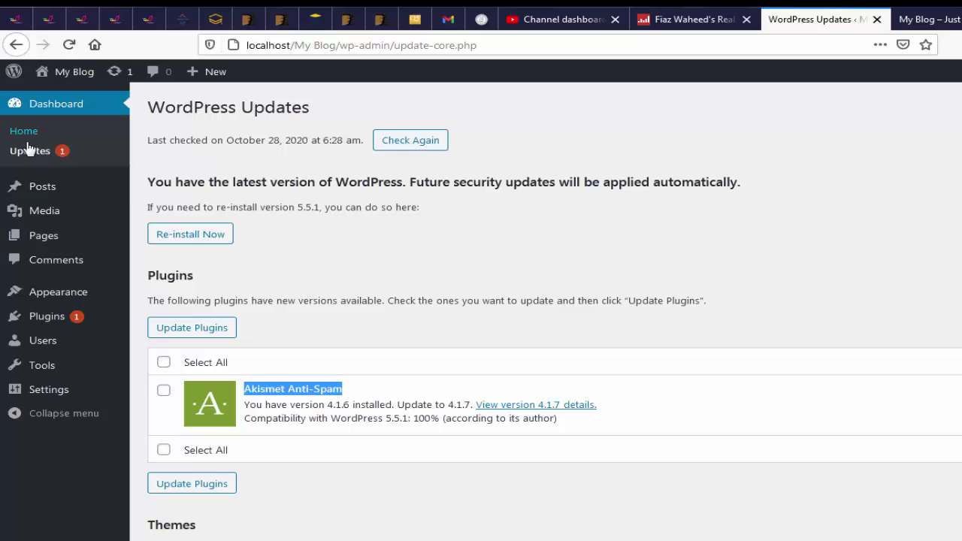
Open the list of all posts and examine the actions available for the "Hello world!" post.
mouse_move(55, 192)
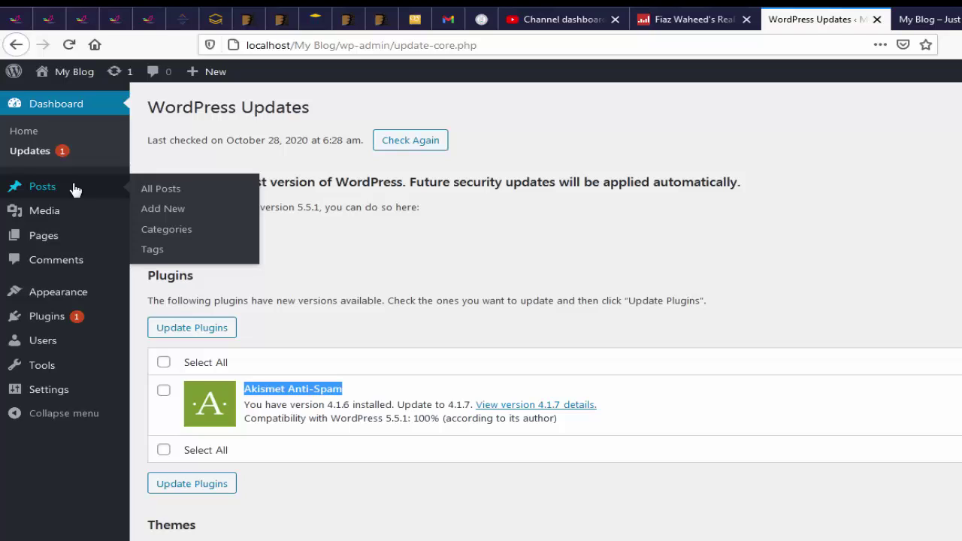
left_click(168, 191)
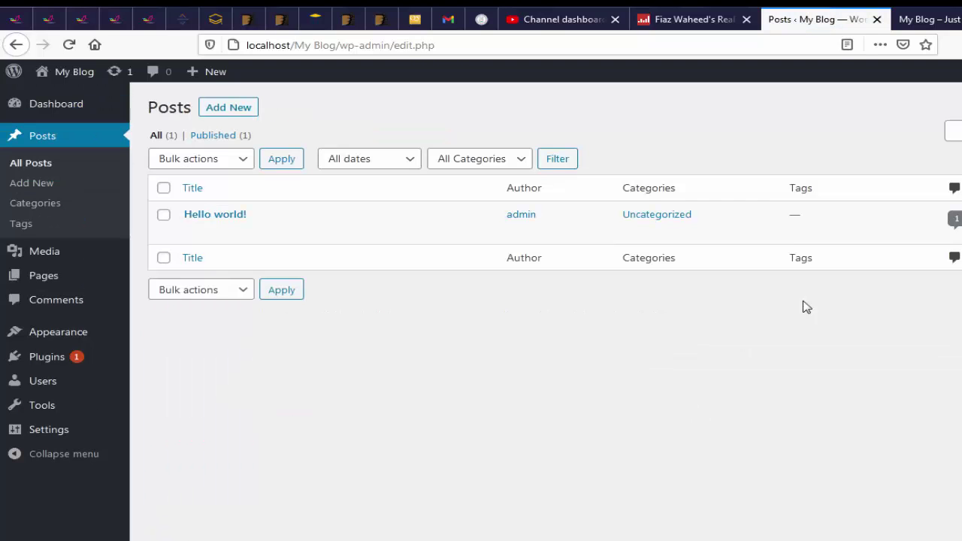
mouse_move(215, 225)
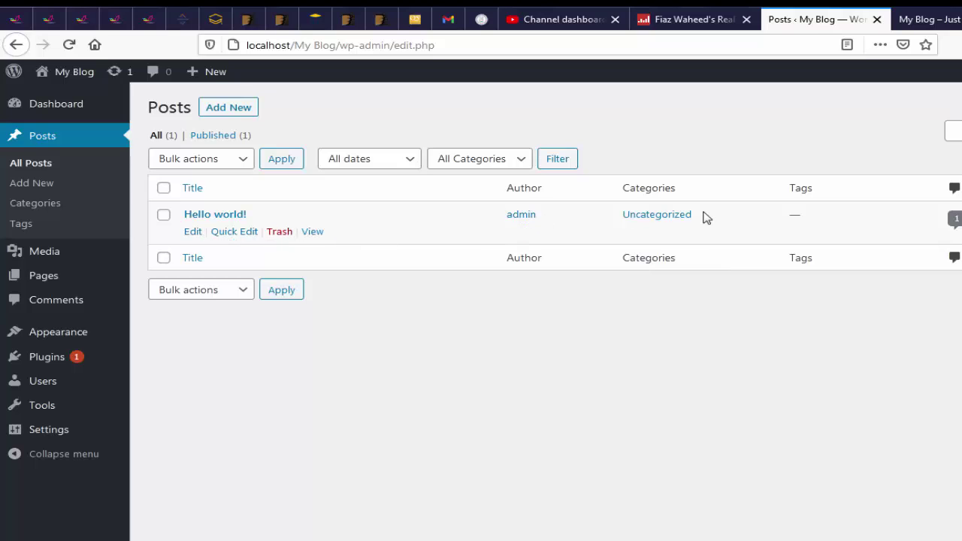
Highlight the "Hello world!" post's Uncategorized category and open webtechhub.com in a new browser tab.
left_click_drag(704, 215, 622, 219)
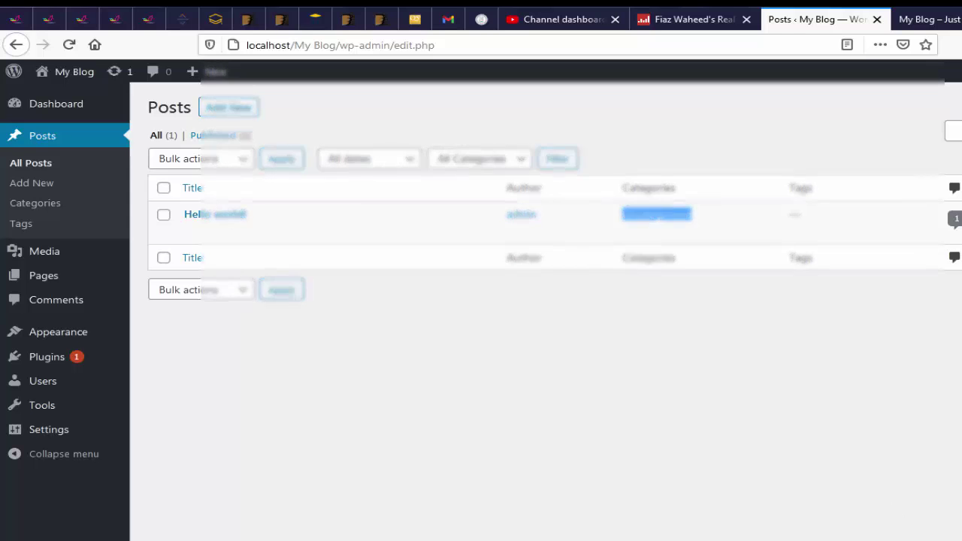
key("ctrl+t")
left_click(798, 47)
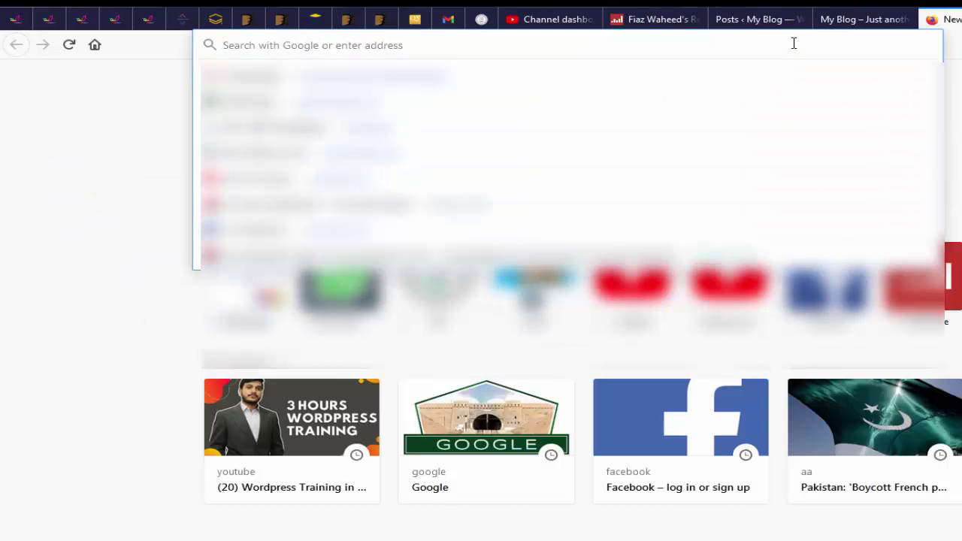
type("webt")
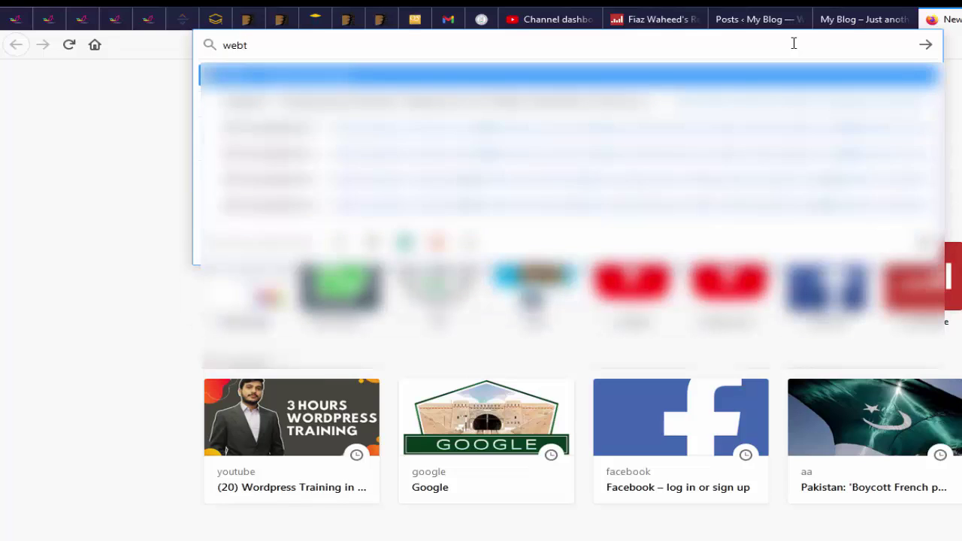
type("echhub.")
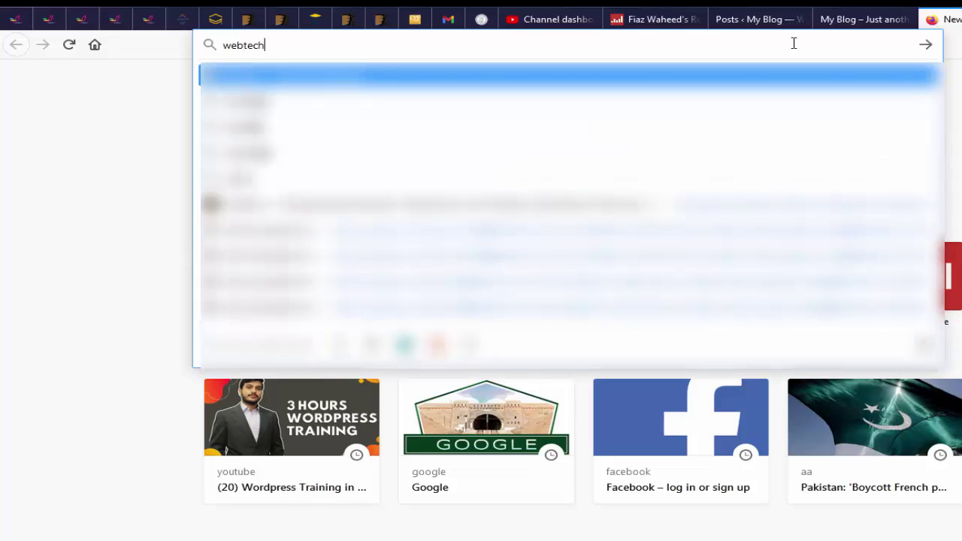
type("com")
key("Return")
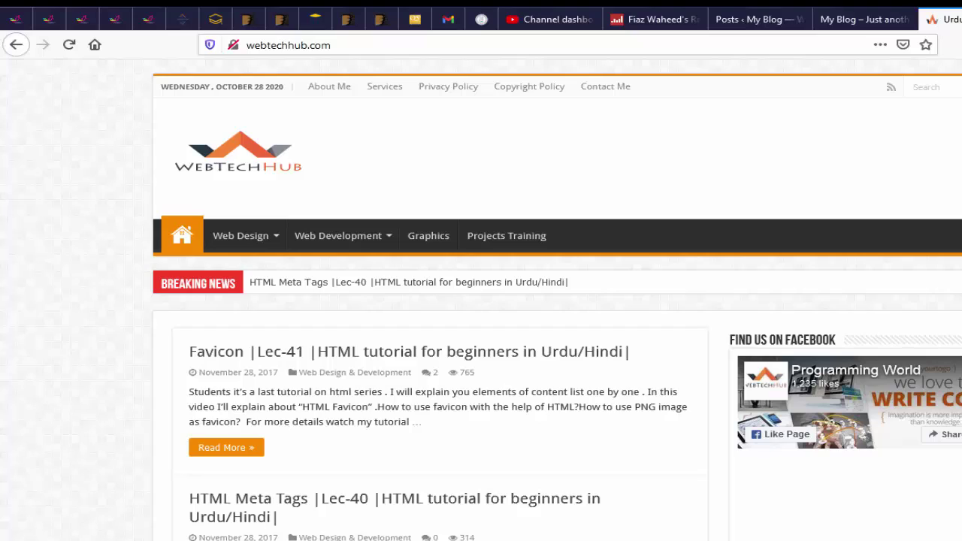
Examine the date, category and excerpt of the Favicon Lec-41 post on webtechhub.com, and return to the WordPress Posts list.
scroll(481, 316, "down", 3)
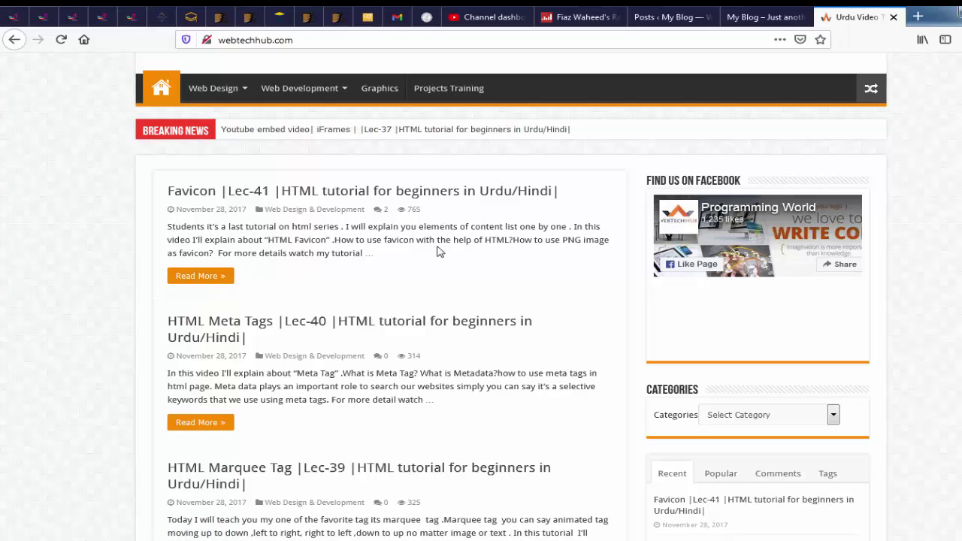
left_click_drag(376, 259, 179, 211)
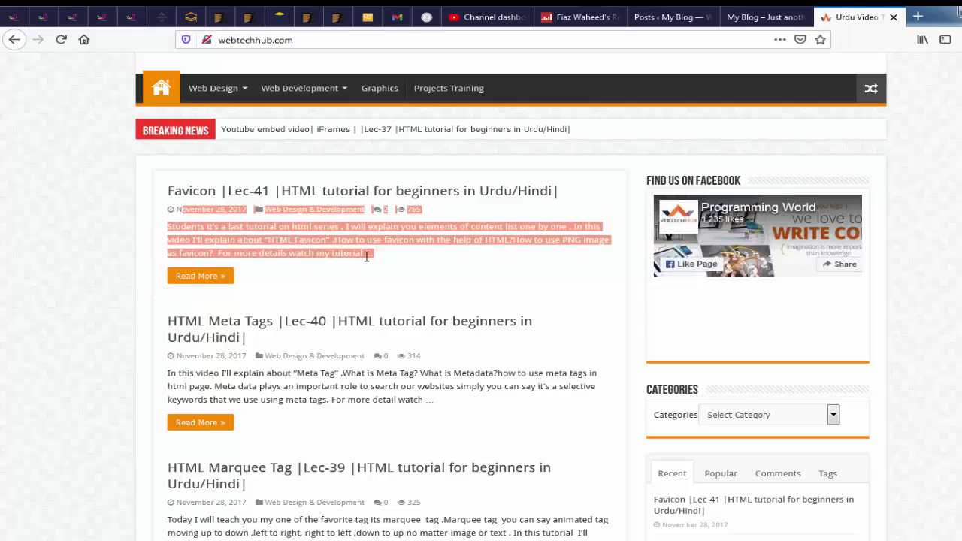
left_click(408, 249)
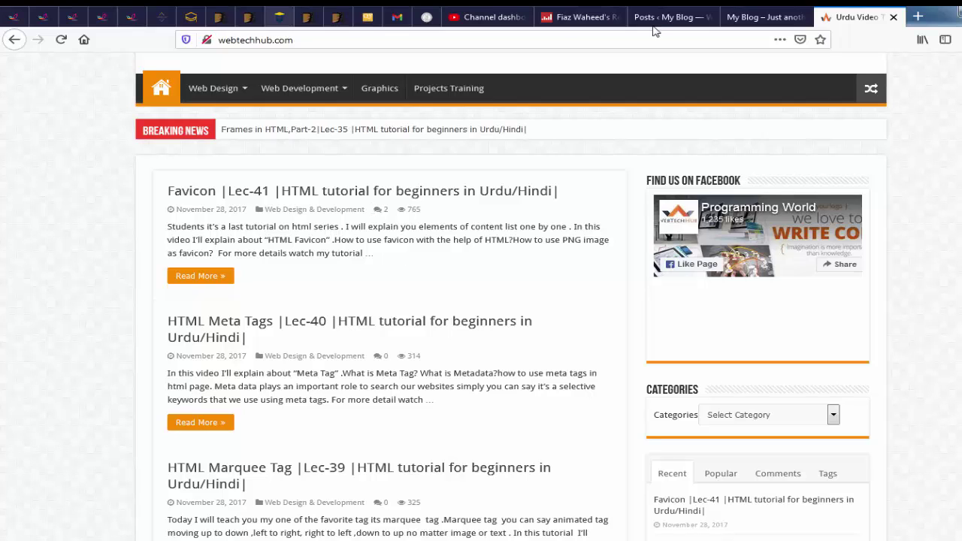
left_click(733, 15)
left_click(695, 12)
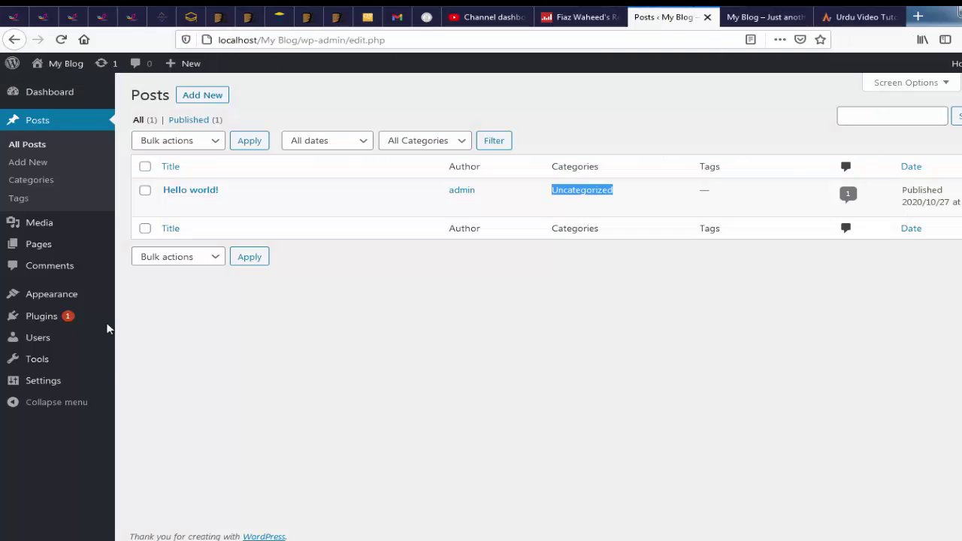
Look over the Media and Pages submenu options, check the page links on webtechhub.com and return to the Posts list.
mouse_move(48, 230)
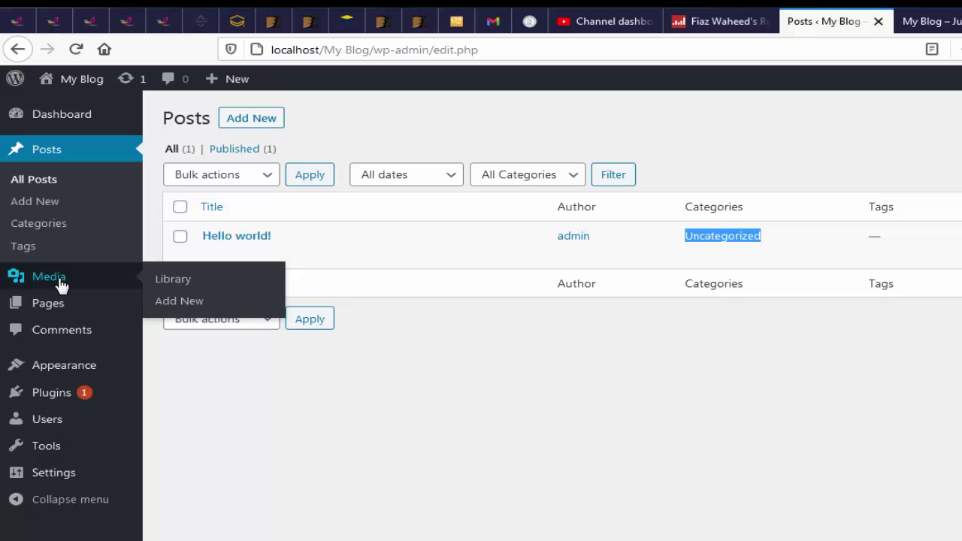
mouse_move(56, 305)
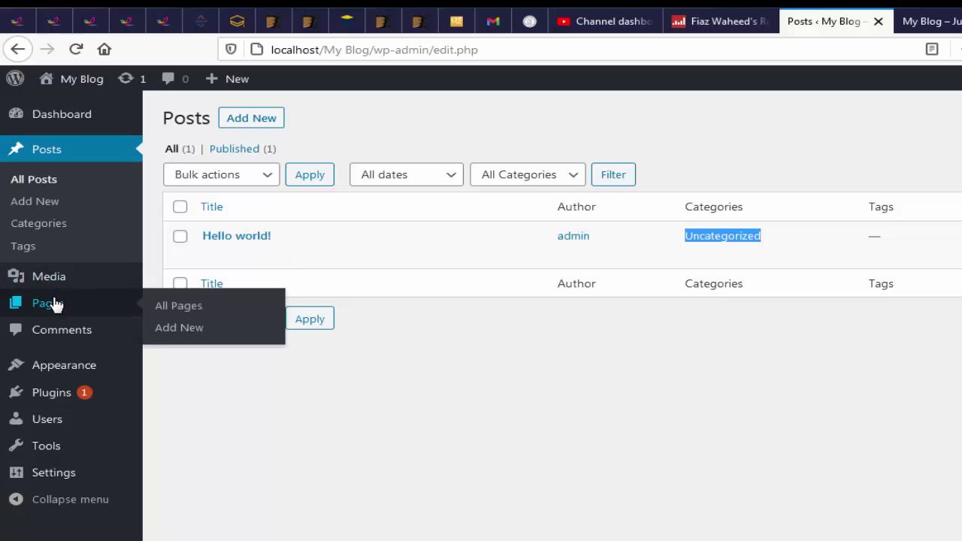
left_click(921, 20)
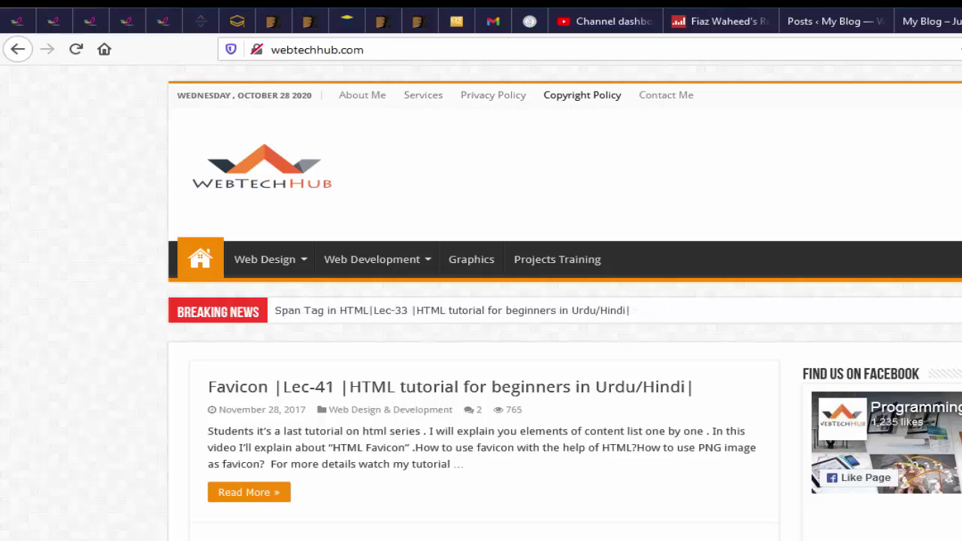
left_click(849, 19)
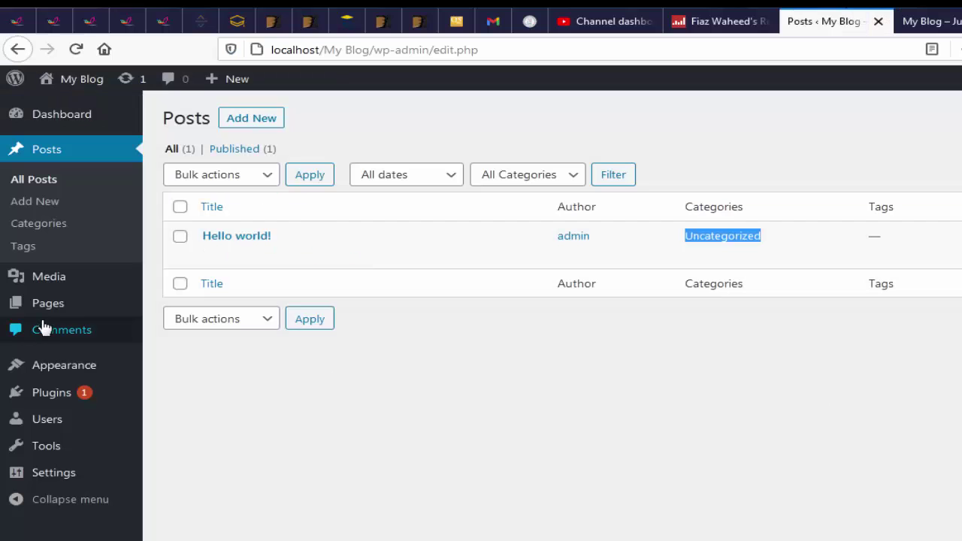
Open the Comments screen and examine the moderation actions available for the sample comment.
mouse_move(74, 312)
left_click(75, 335)
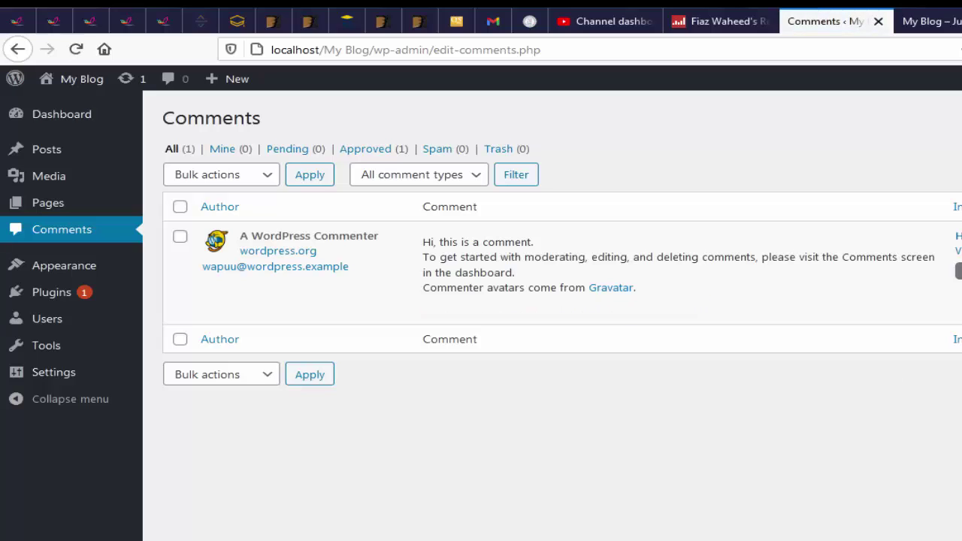
mouse_move(393, 264)
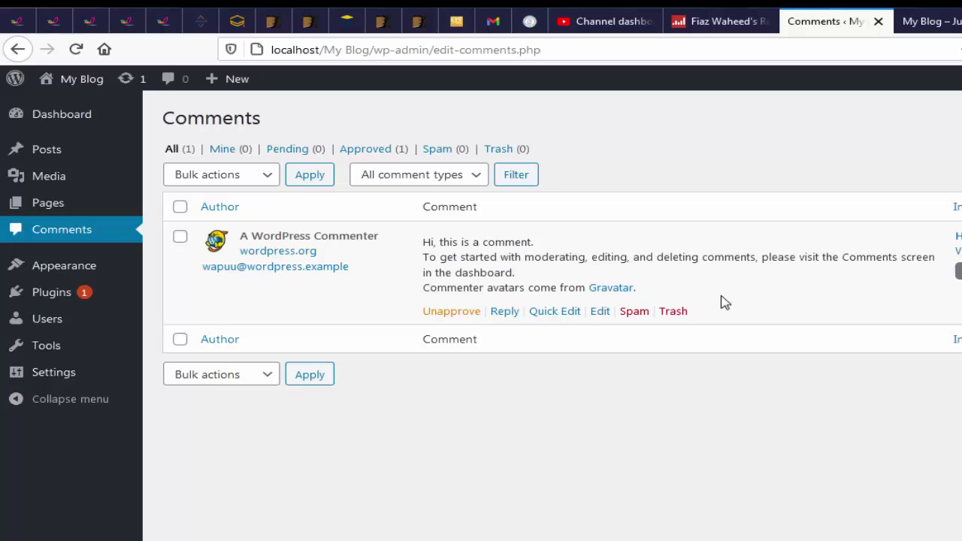
Look over the Appearance submenu options and open the list of installed plugins.
mouse_move(58, 269)
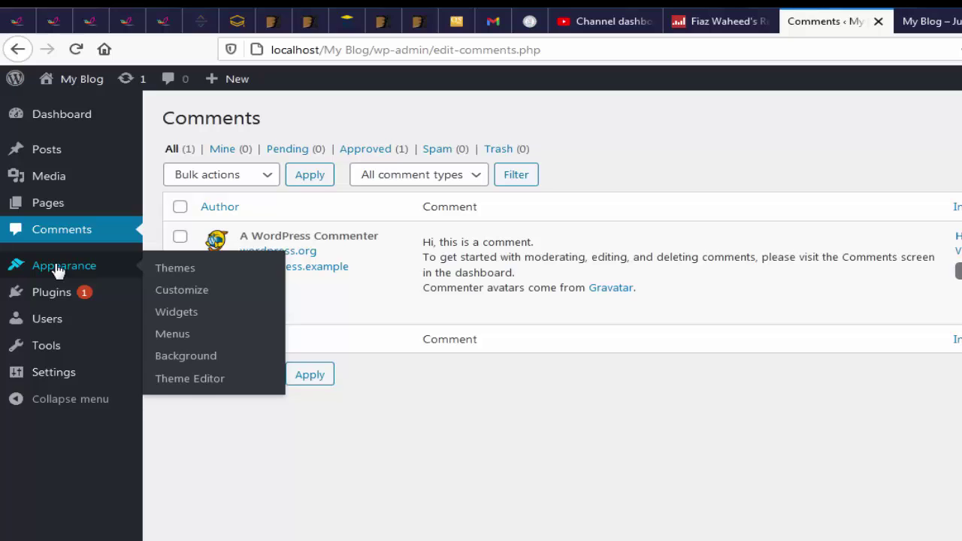
mouse_move(62, 295)
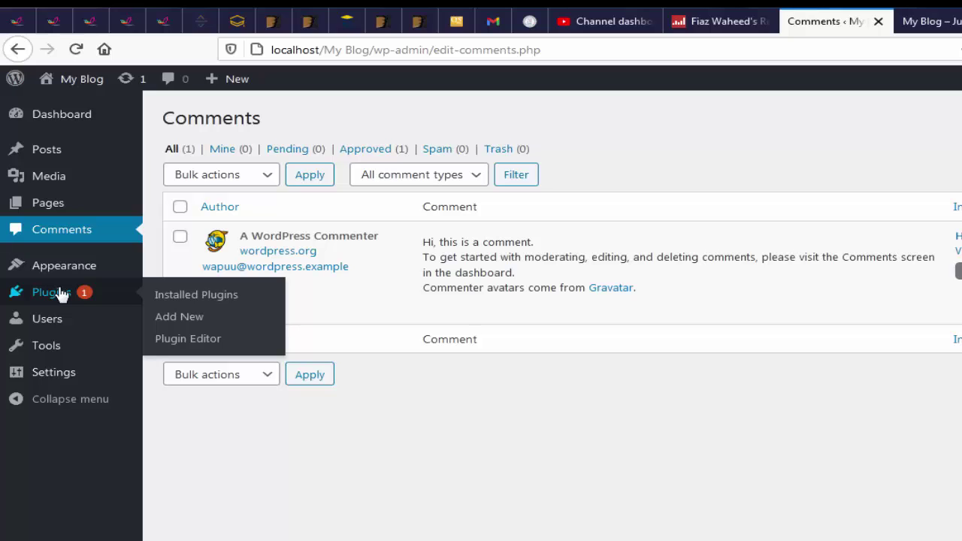
left_click(61, 295)
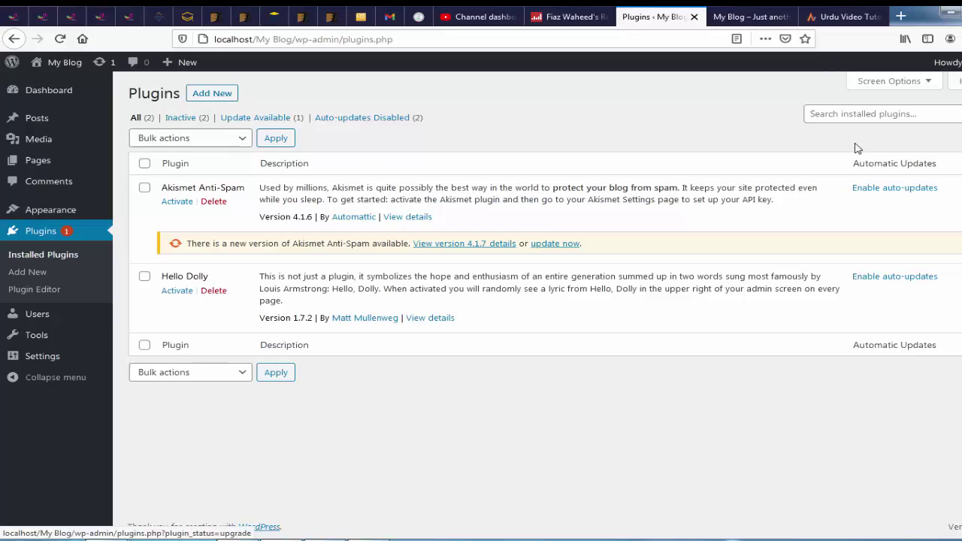
Check the installed-plugins search field and examine the available bulk actions without choosing one.
left_click(810, 113)
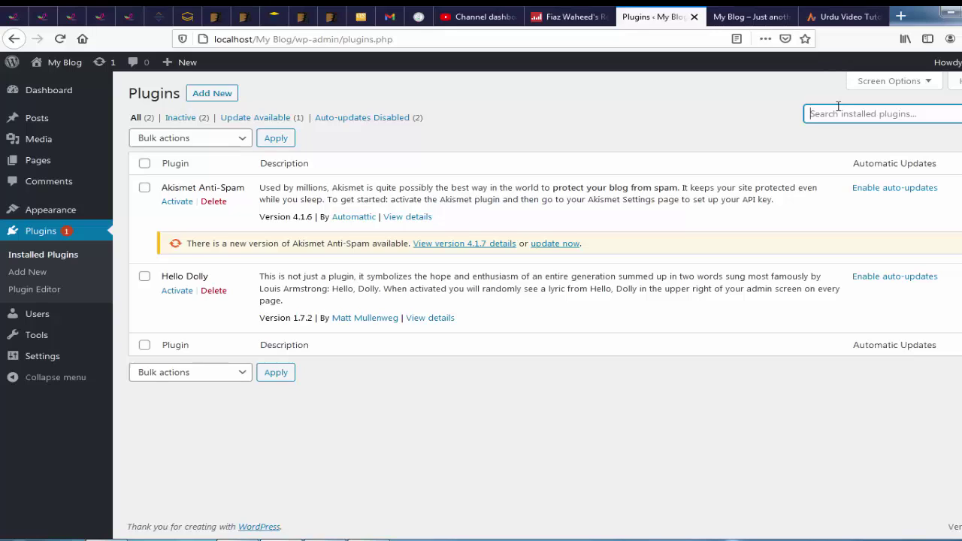
left_click(245, 141)
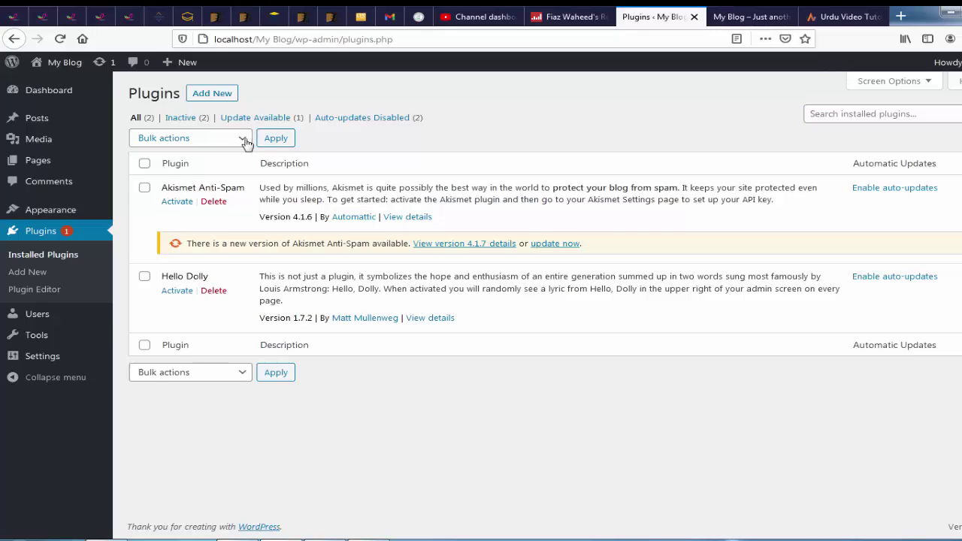
left_click(245, 141)
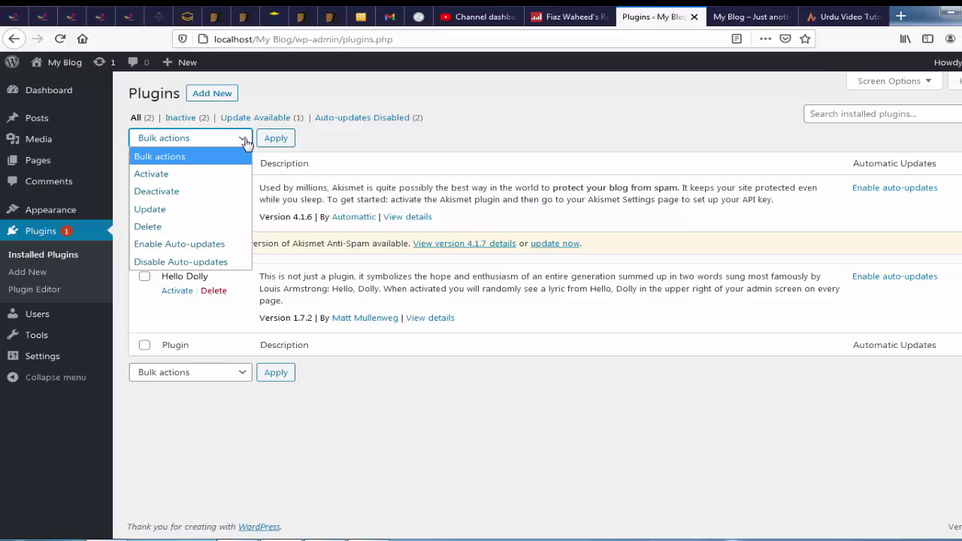
left_click(470, 140)
Select the Akismet Anti-Spam and Hello Dolly plugins and review the bulk actions for them without applying any.
left_click(145, 187)
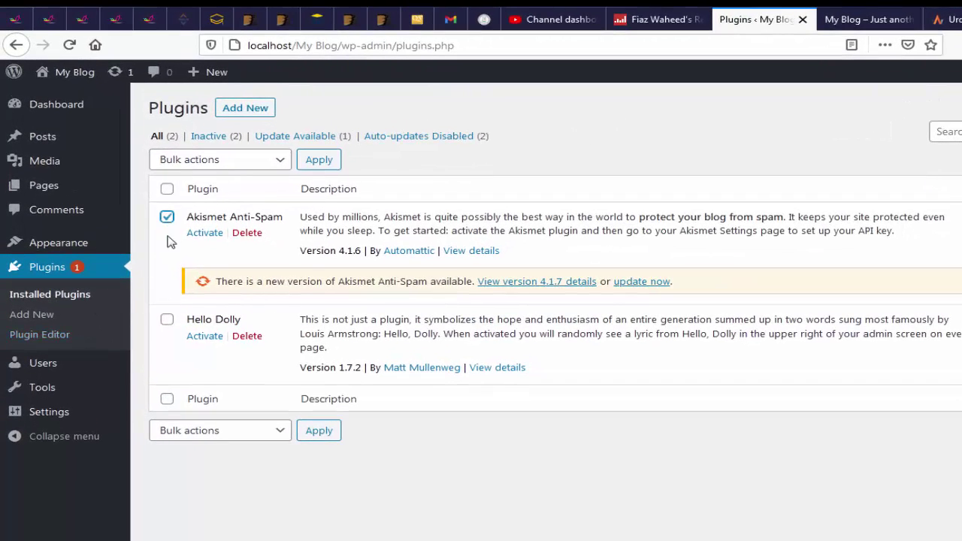
left_click(167, 319)
left_click(274, 168)
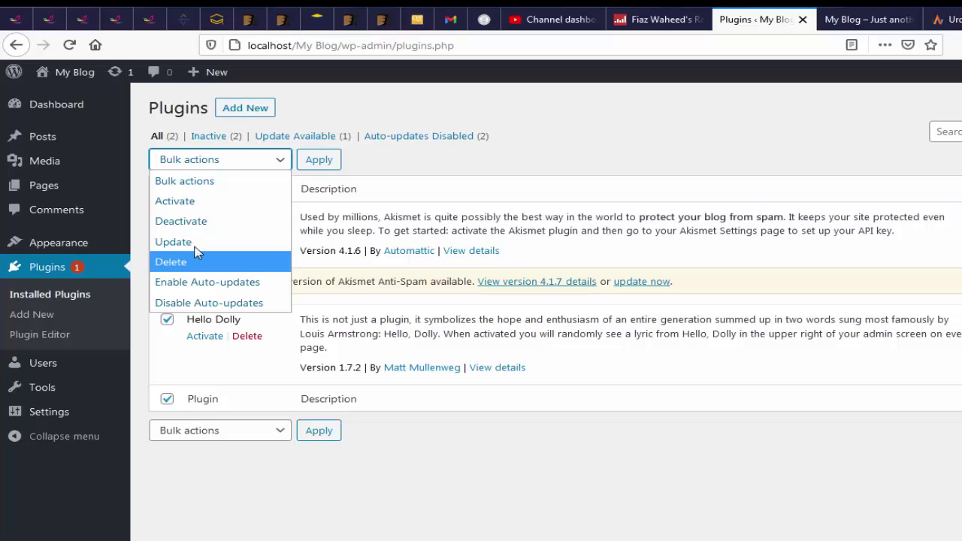
left_click(638, 135)
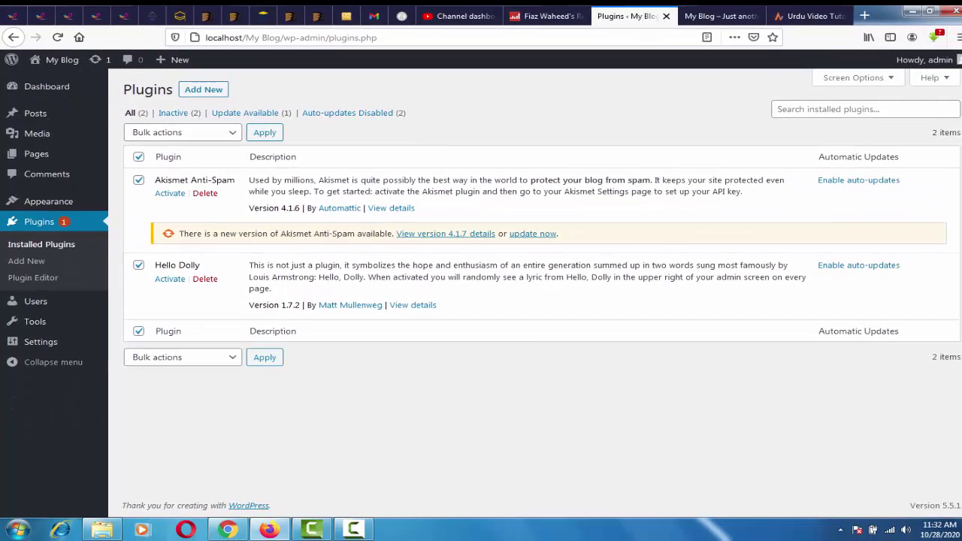
left_click(828, 109)
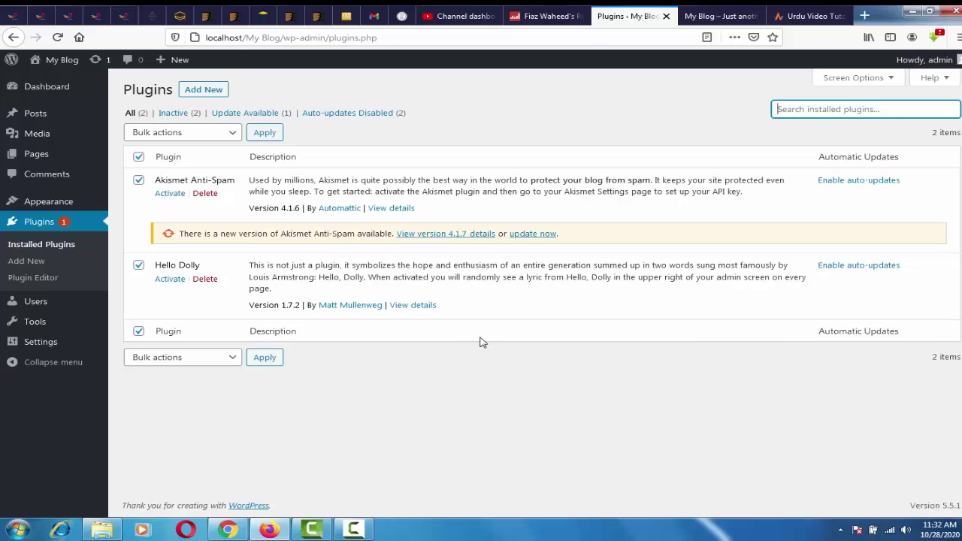
Open the list of all users and the Add New User form to examine its fields.
mouse_move(53, 305)
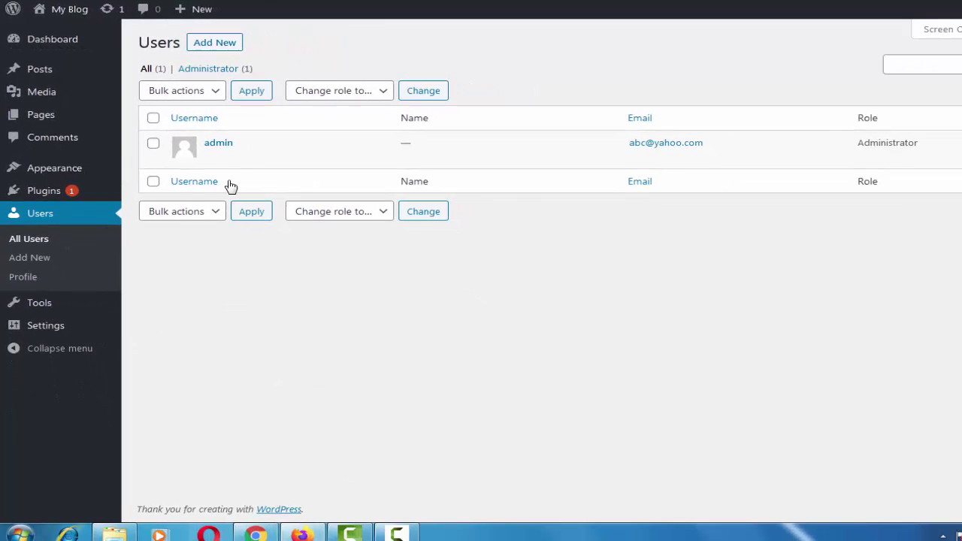
mouse_move(227, 160)
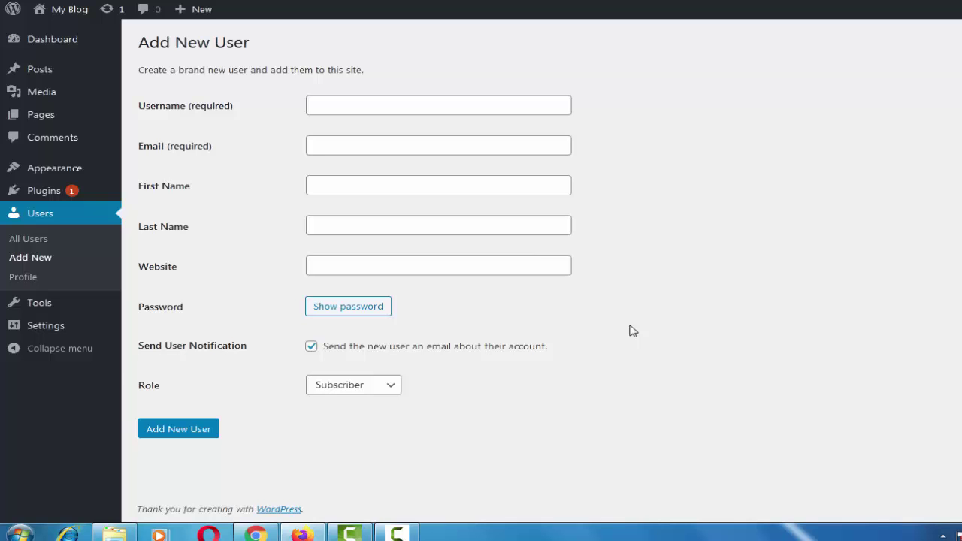
Look over the Tools and Settings submenu options, and collapse and re-expand the admin menu.
mouse_move(45, 310)
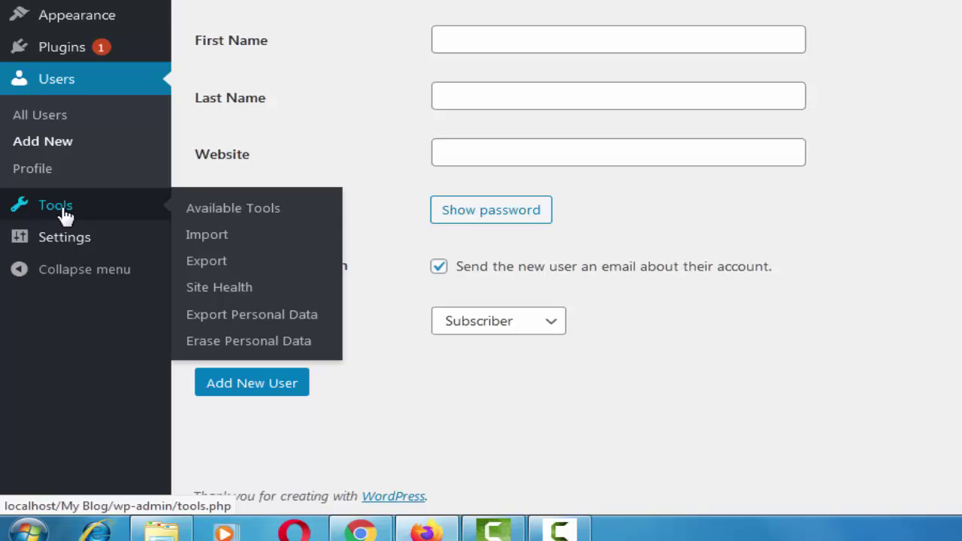
mouse_move(47, 247)
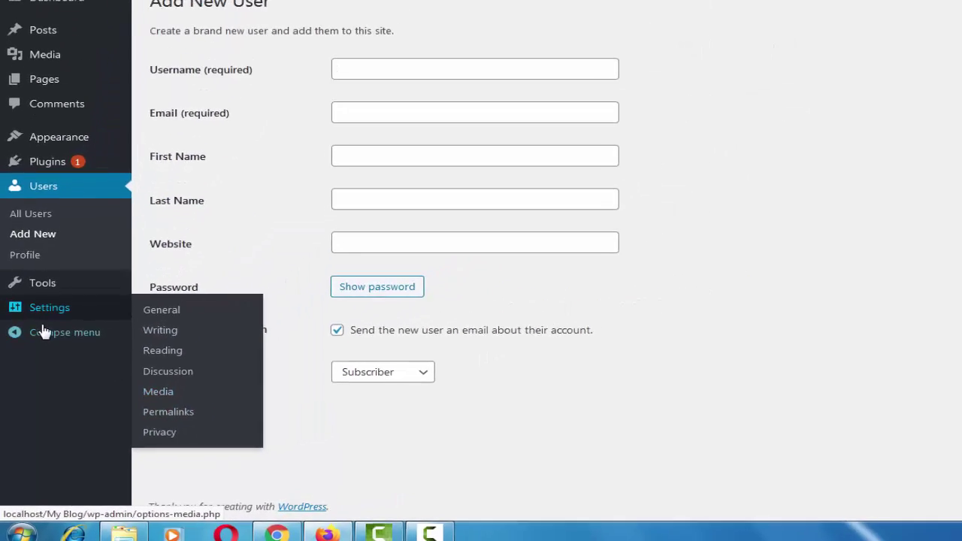
left_click(45, 334)
left_click(14, 259)
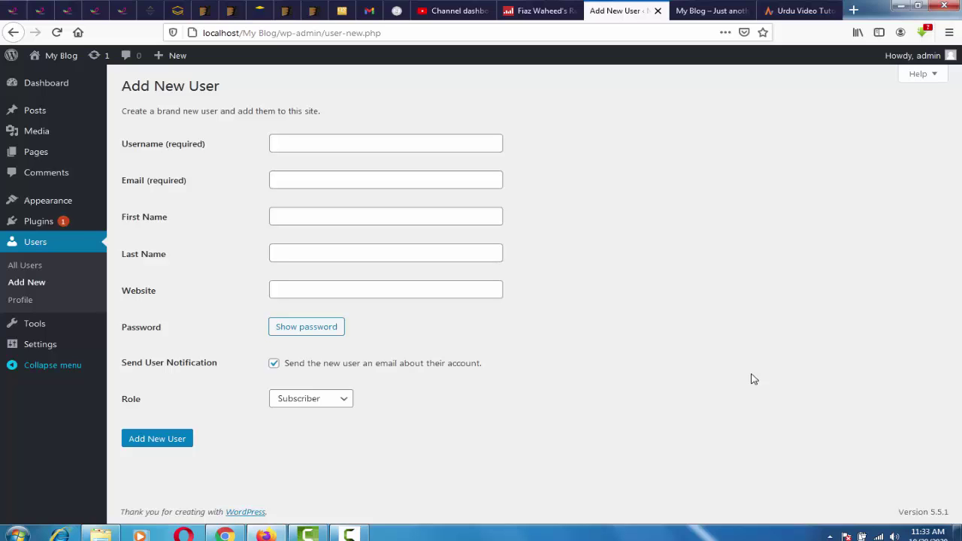
View the My Blog front page, return to the admin dashboard and decline to save the login in the browser.
left_click(714, 9)
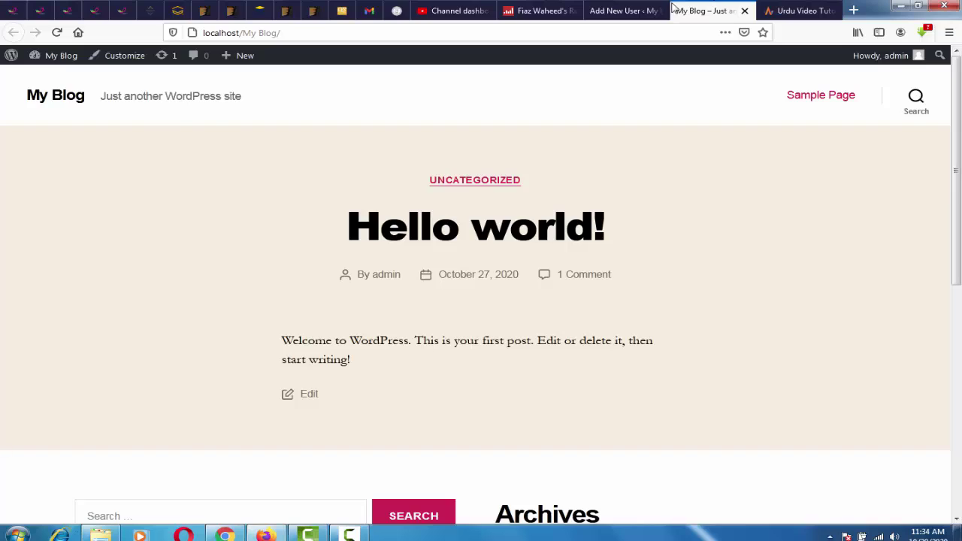
left_click(621, 9)
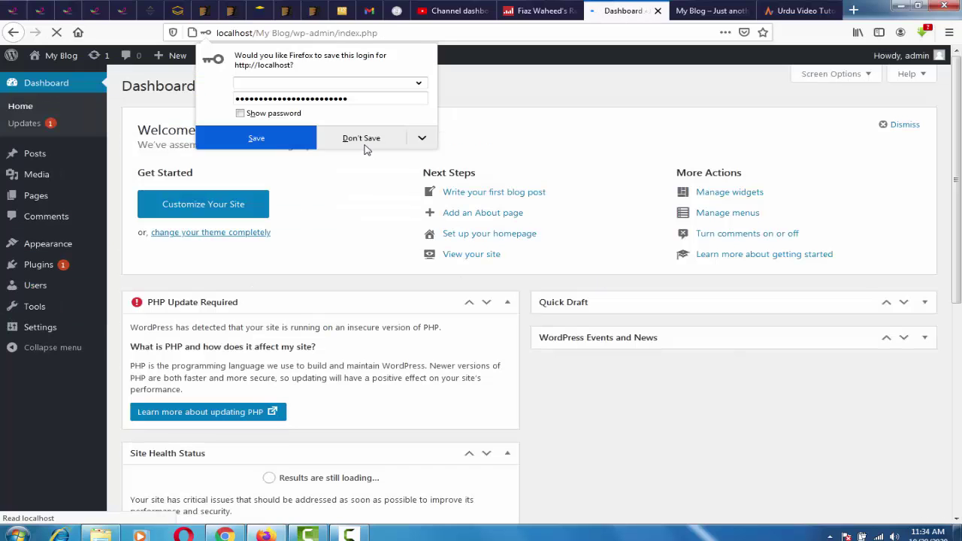
left_click(362, 138)
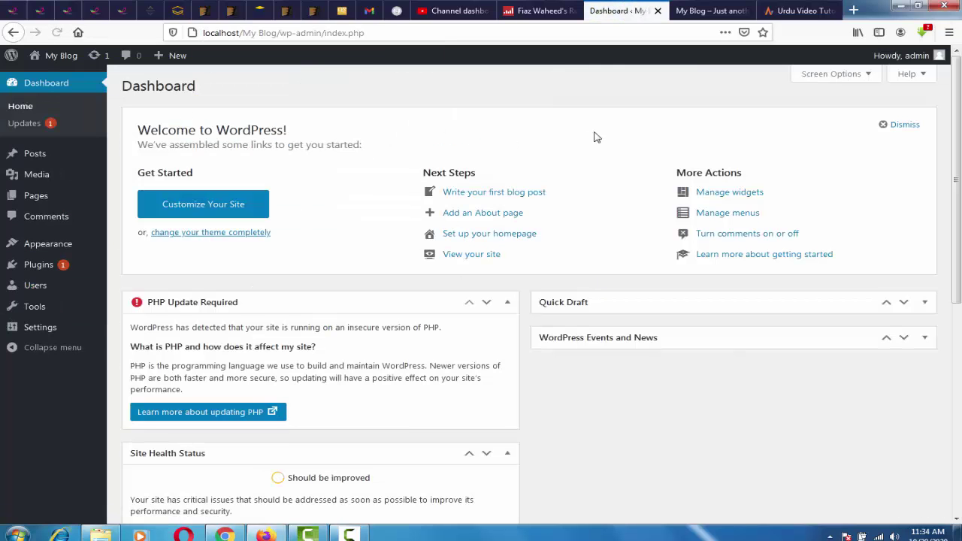